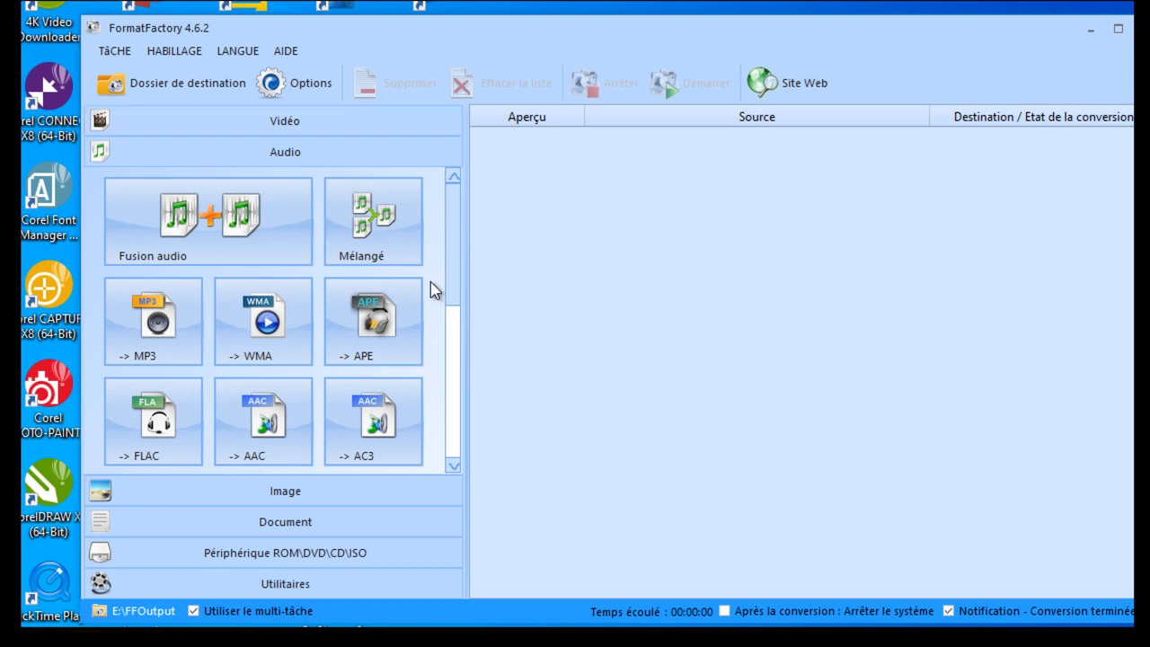
Review the conversion options available for video, audio, image, document and ROM/DVD/CD/ISO sources.
scroll(386, 367, down, 5)
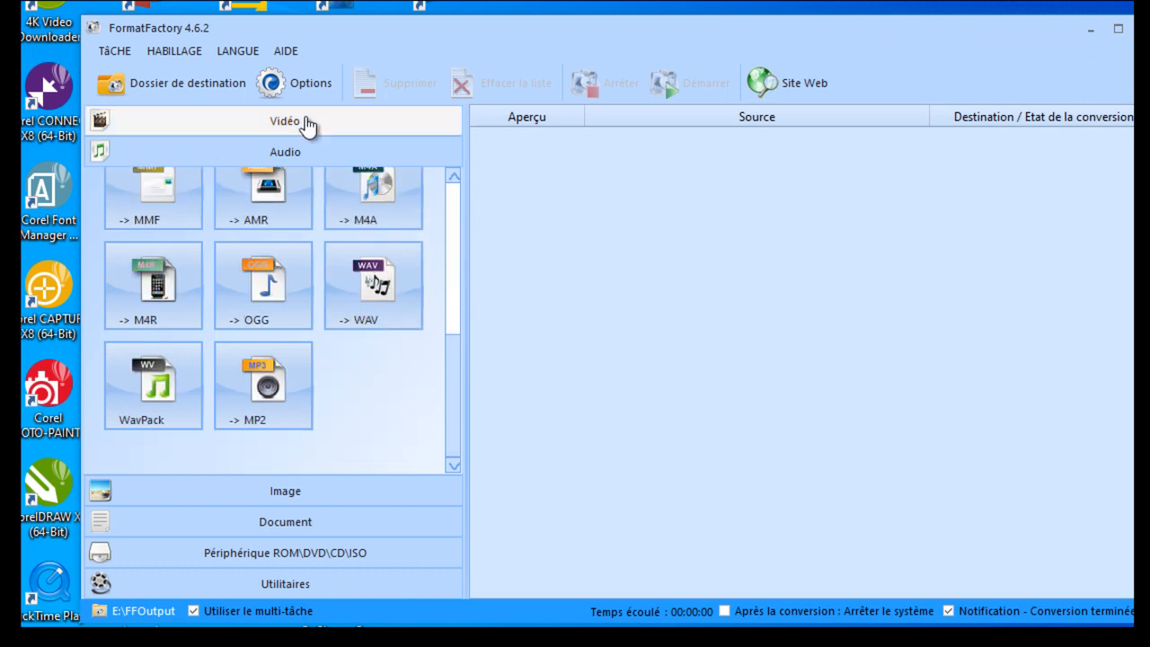
click(305, 121)
scroll(225, 243, down, 5)
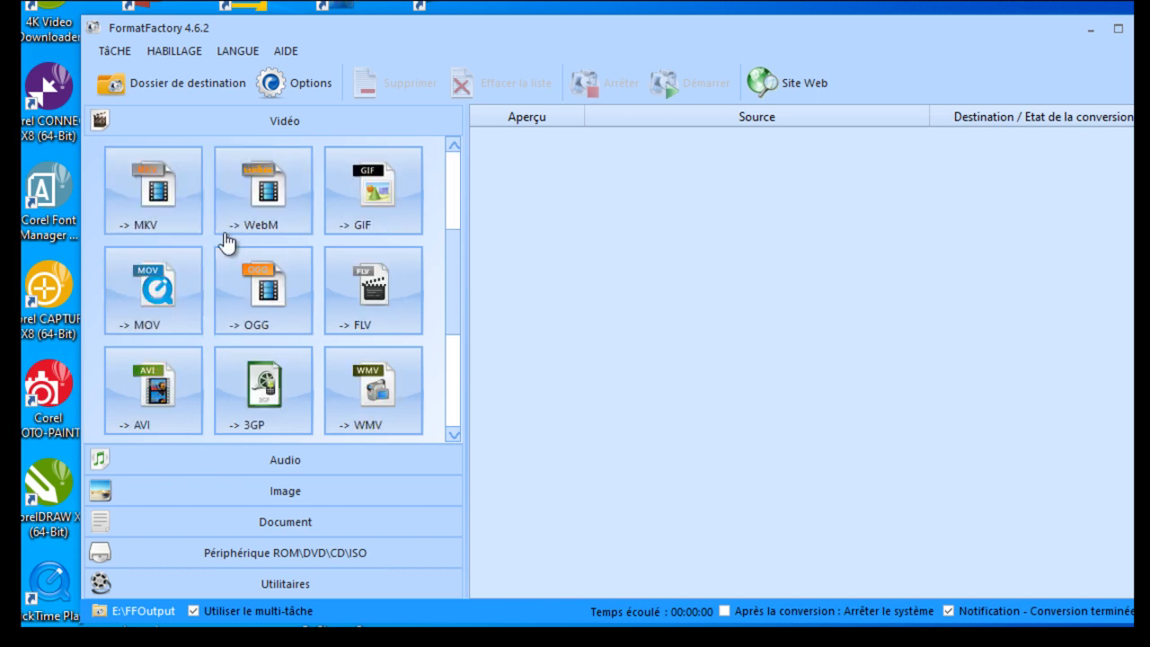
scroll(225, 244, up, 5)
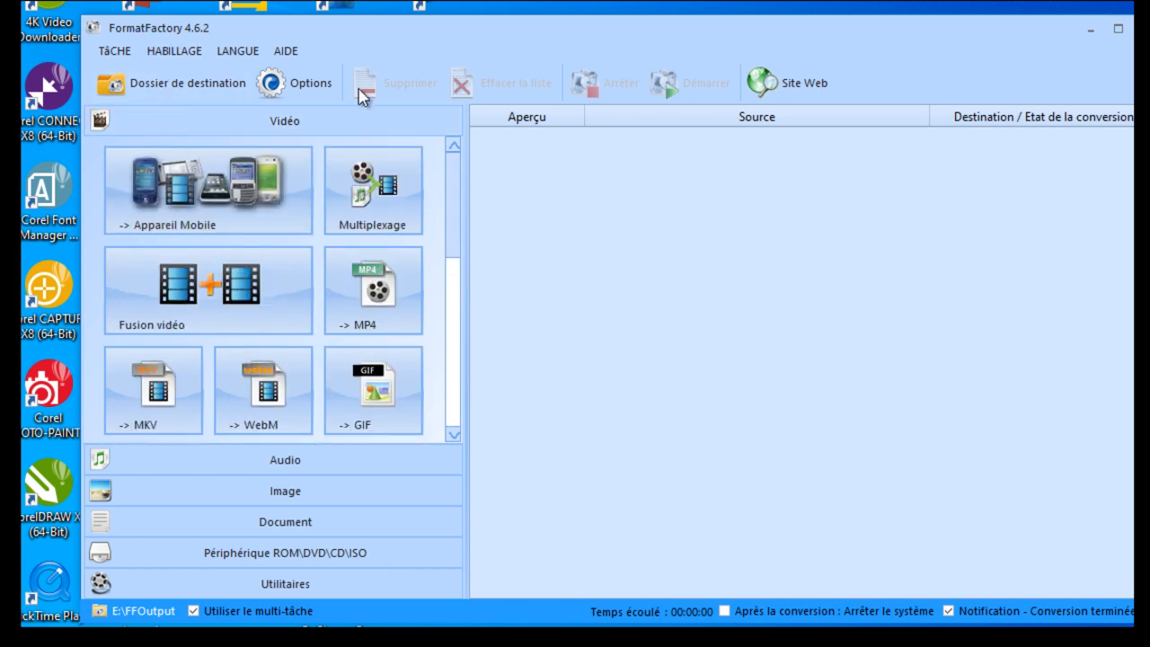
scroll(303, 270, down, 5)
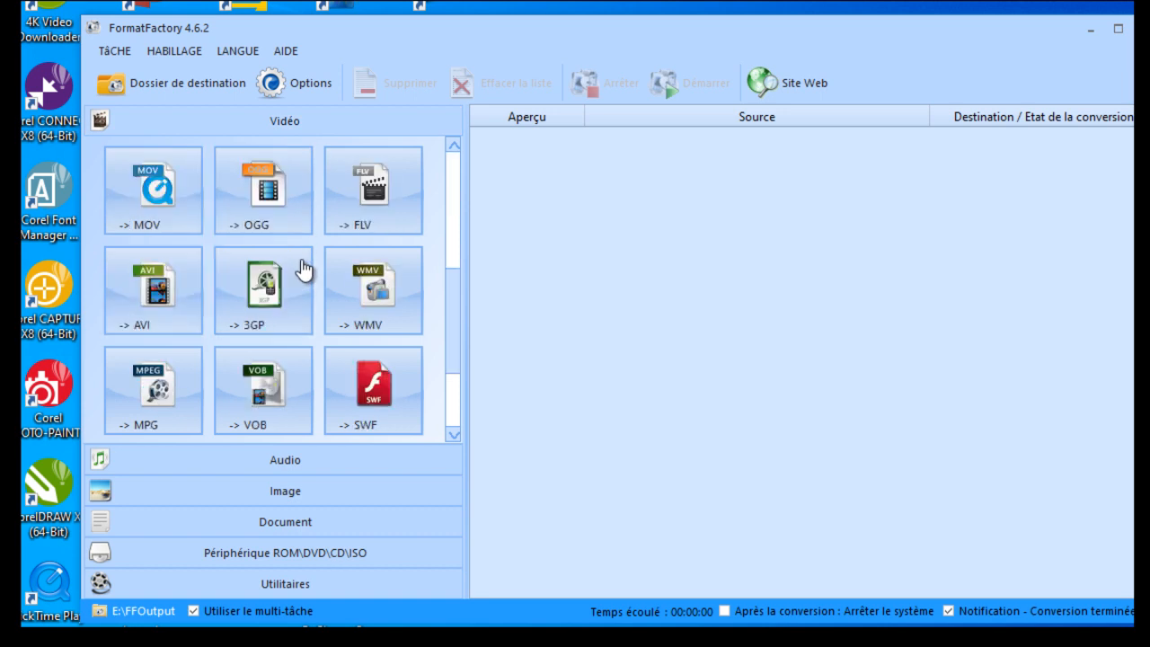
scroll(161, 316, up, 5)
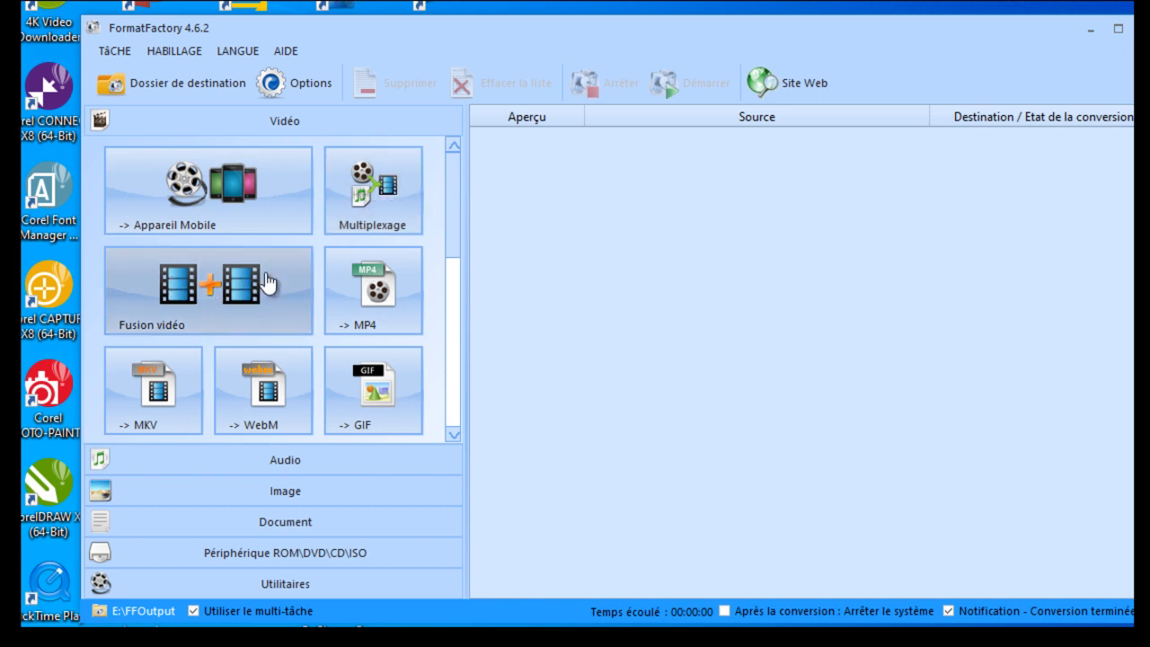
scroll(360, 296, down, 3)
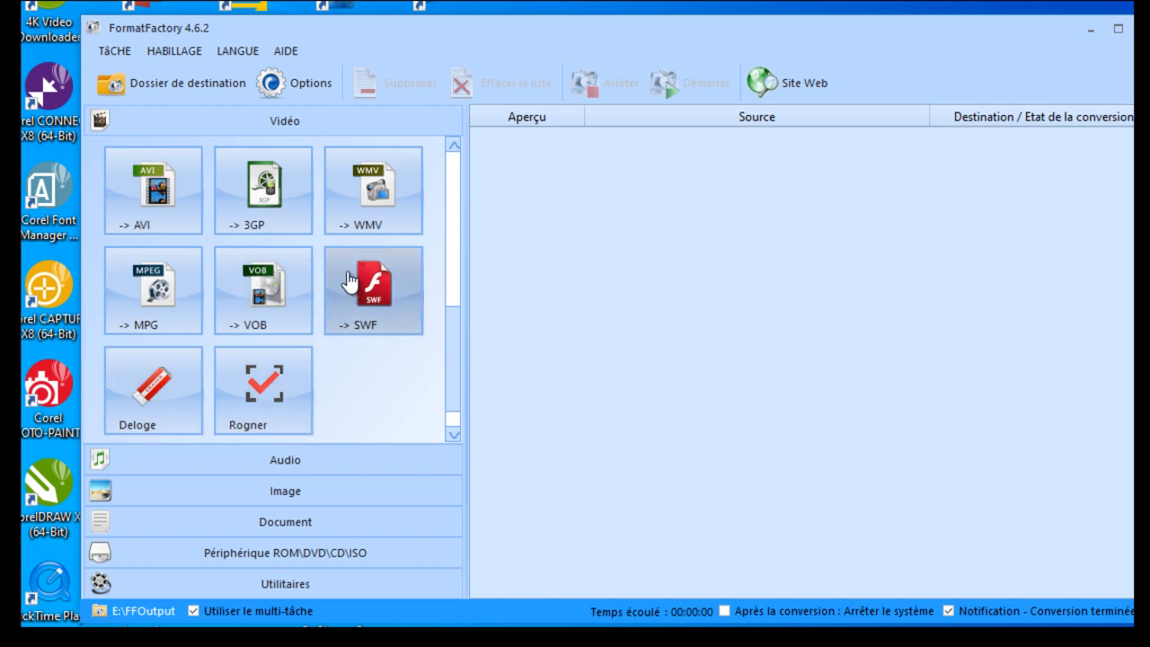
scroll(205, 355, down, 1)
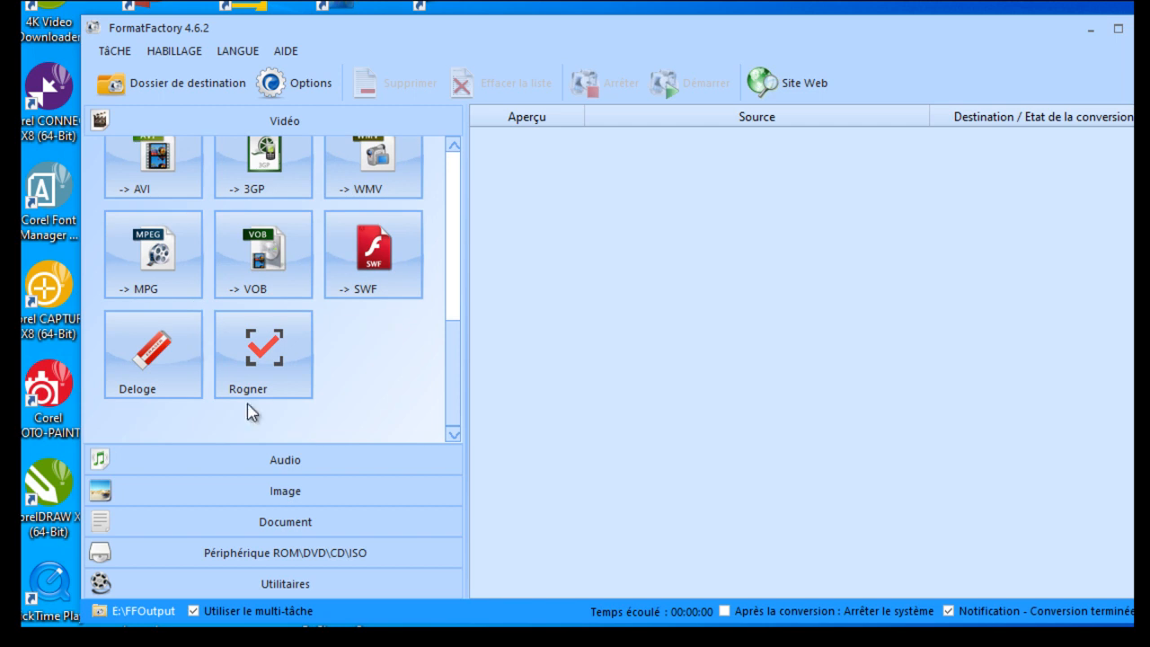
click(257, 460)
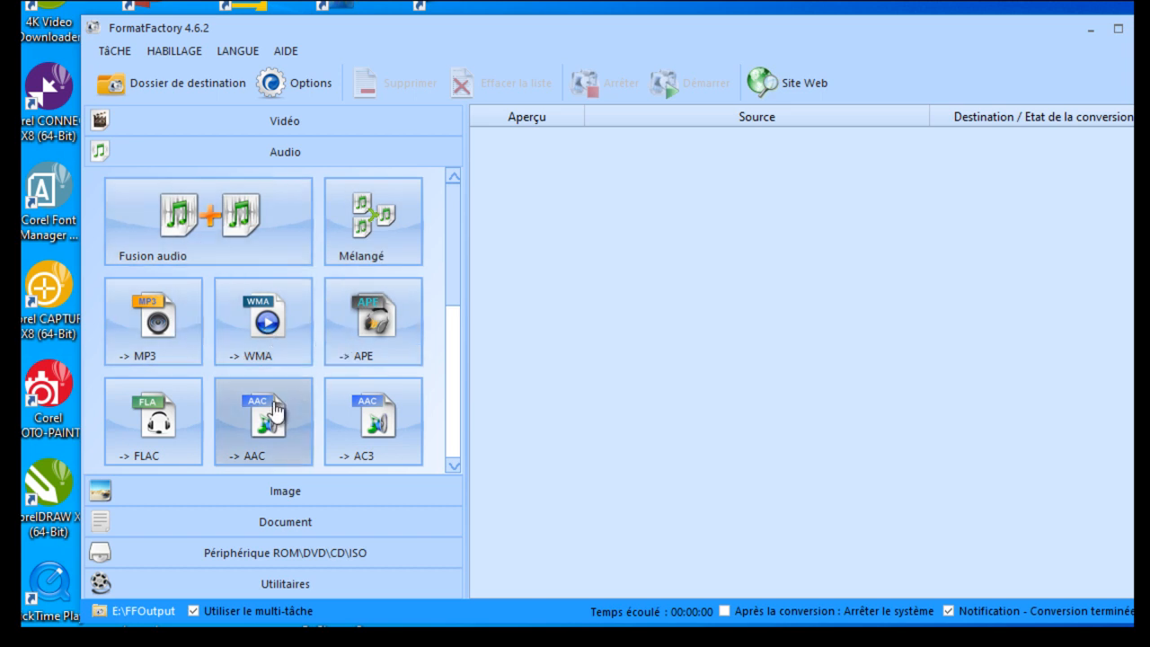
click(279, 503)
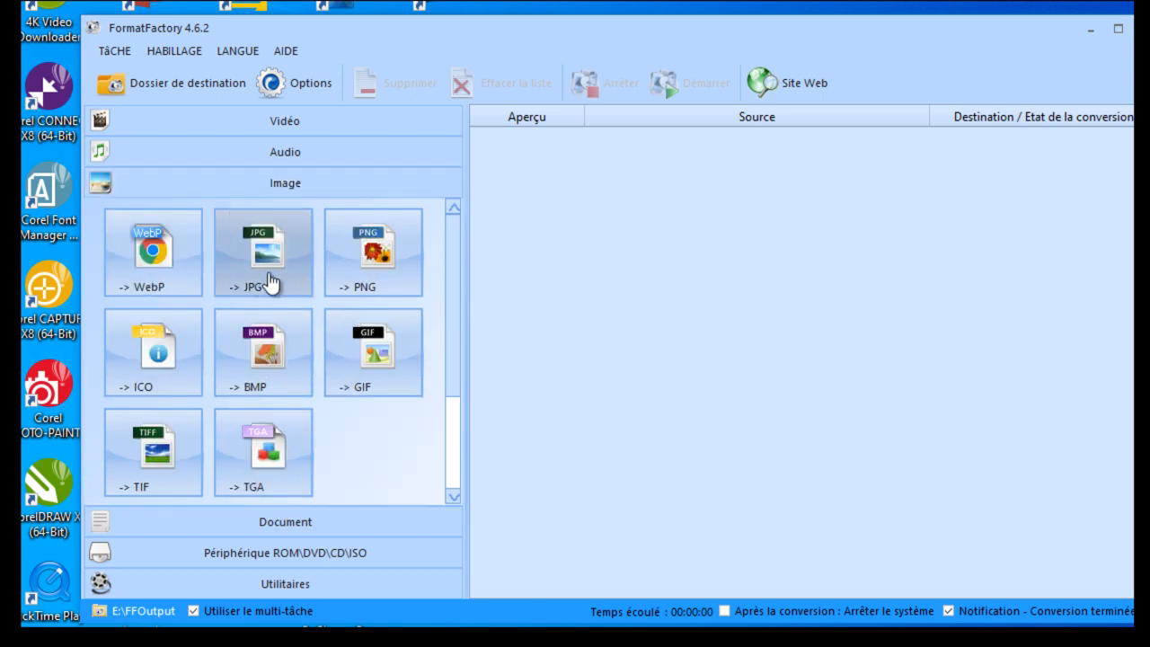
click(278, 530)
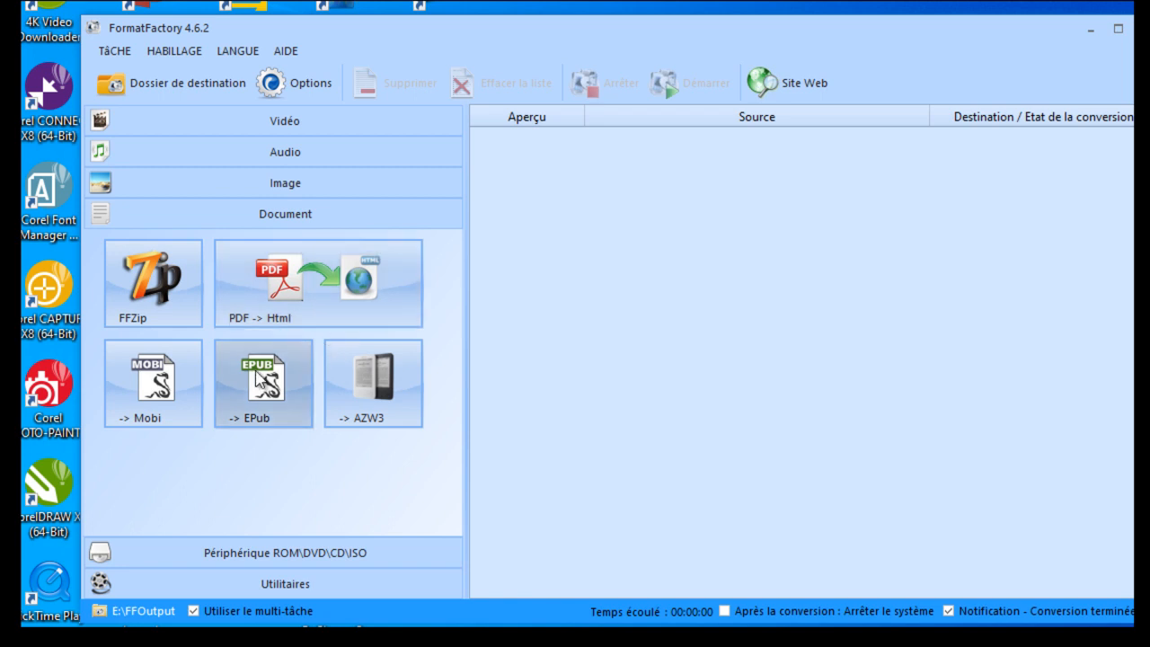
click(285, 552)
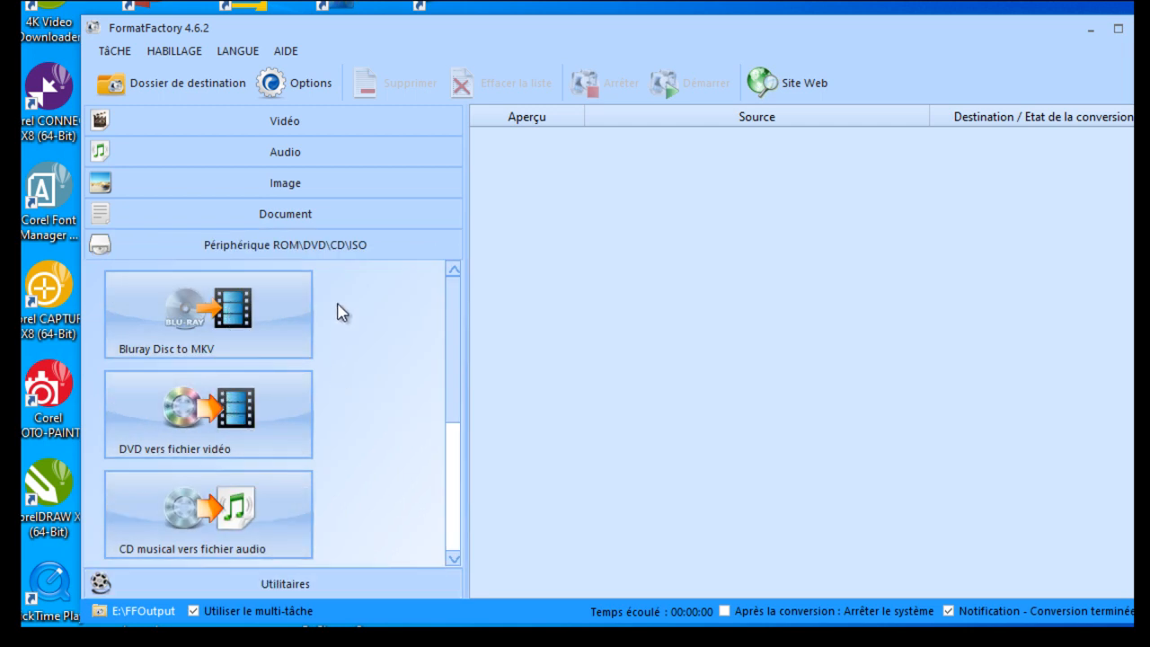
Switch the interface language to English.
click(237, 52)
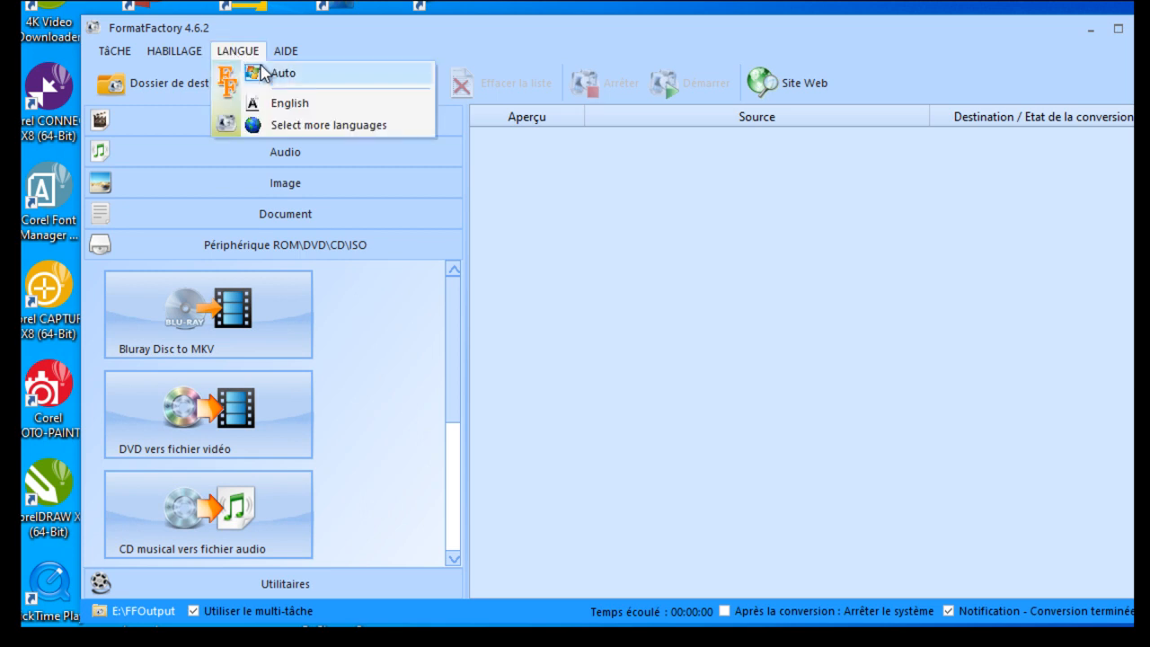
mouse_move(286, 52)
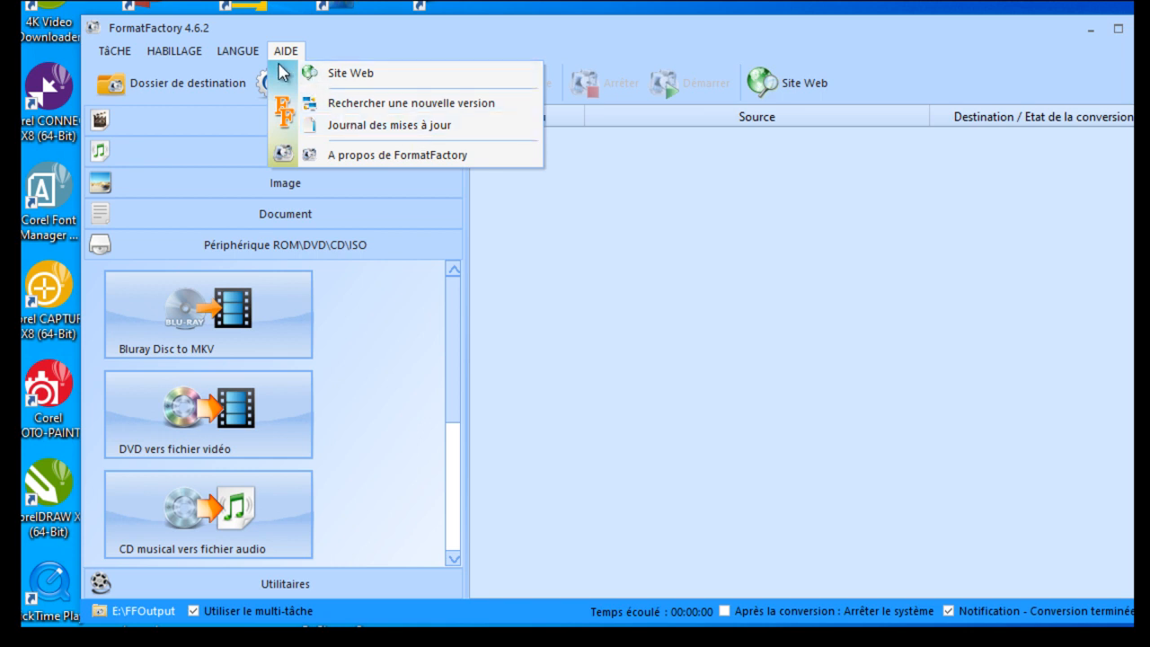
mouse_move(237, 52)
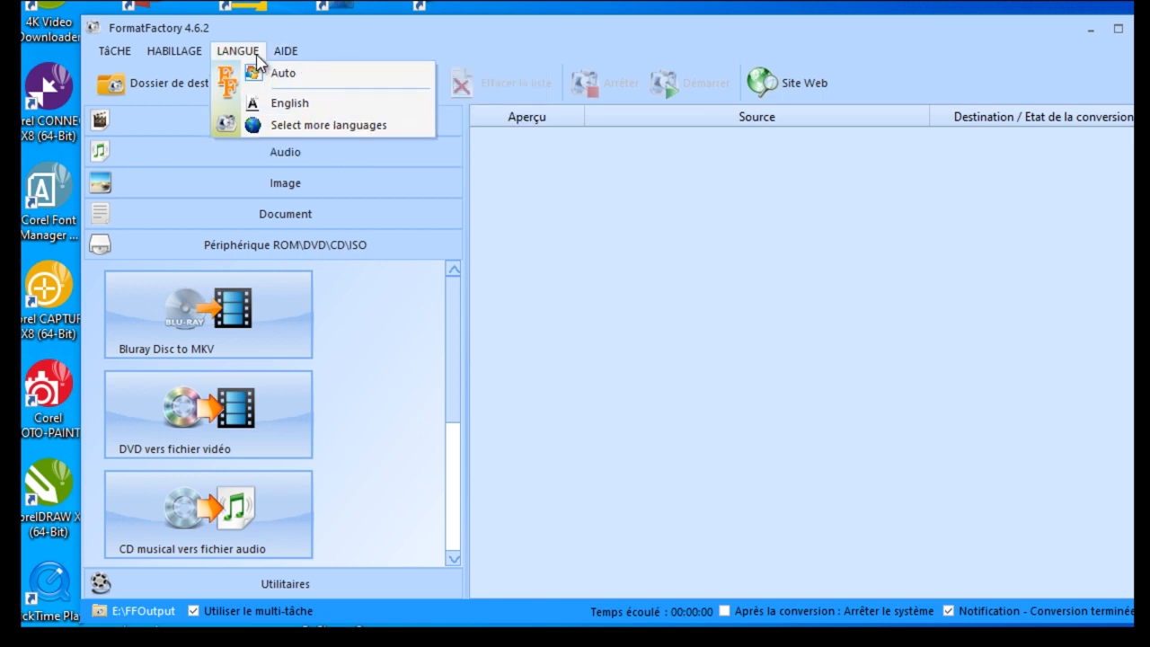
click(289, 102)
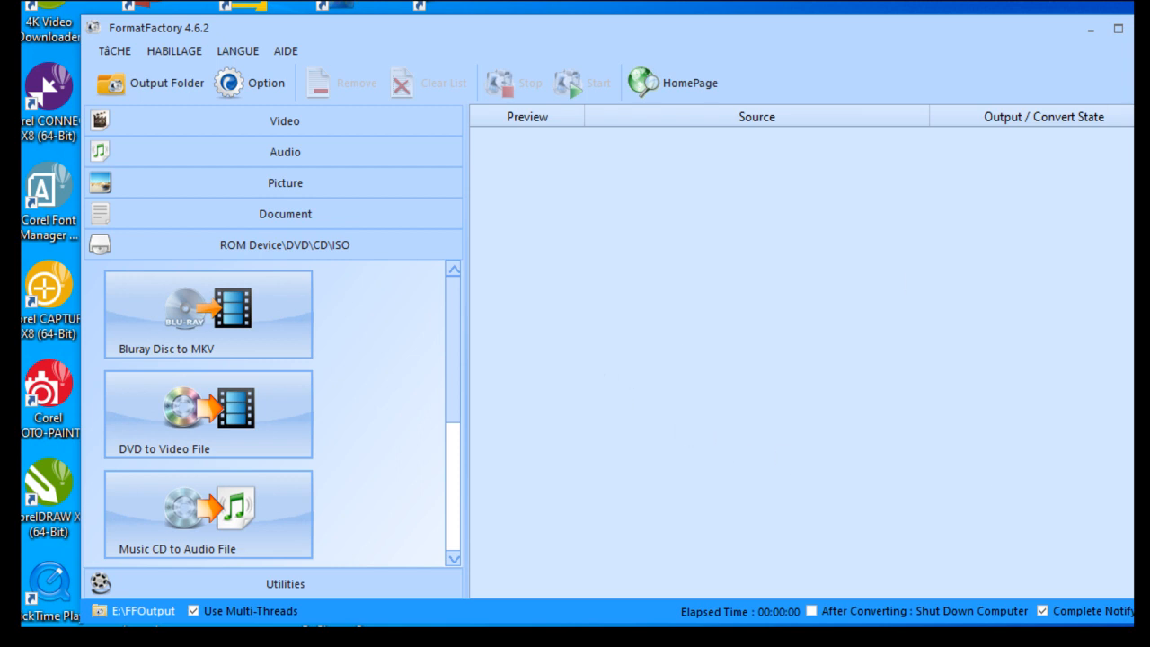
Shrink the program window to fit on the screen and set the interface language back to Auto.
drag(1149, 16, 1094, 29)
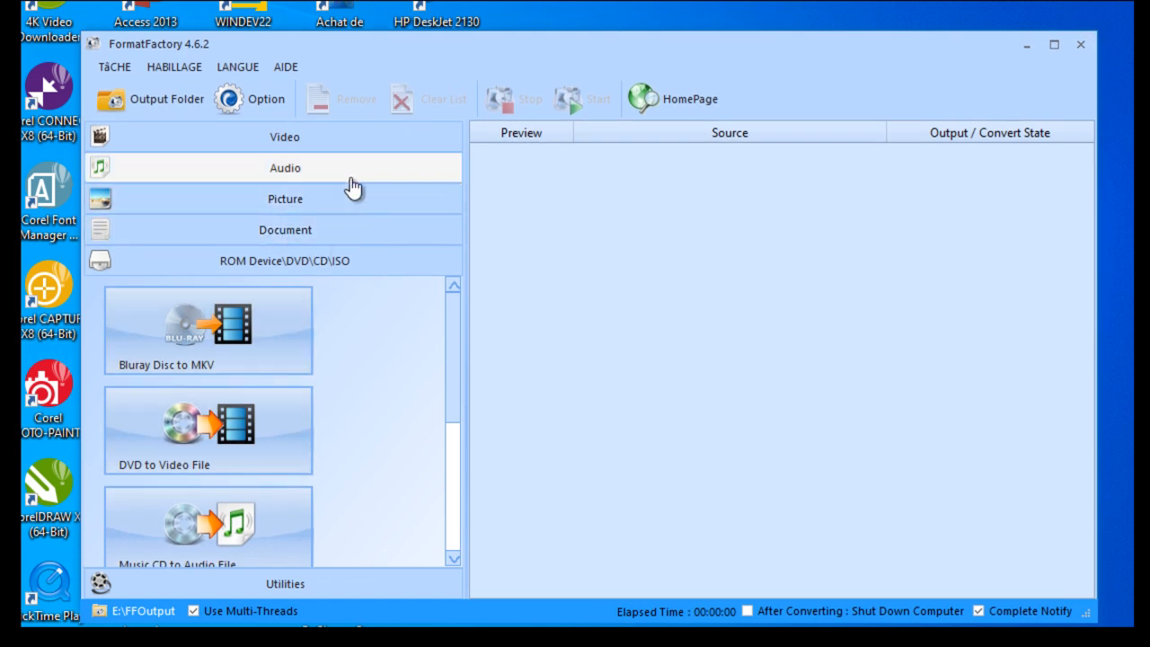
click(238, 69)
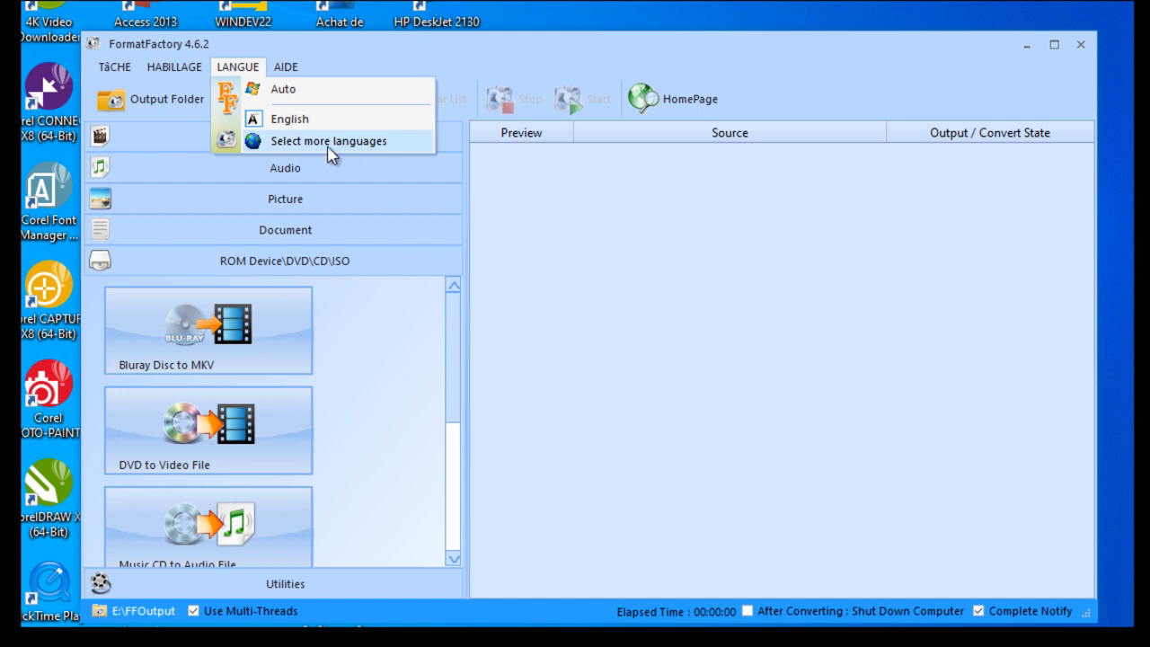
click(287, 93)
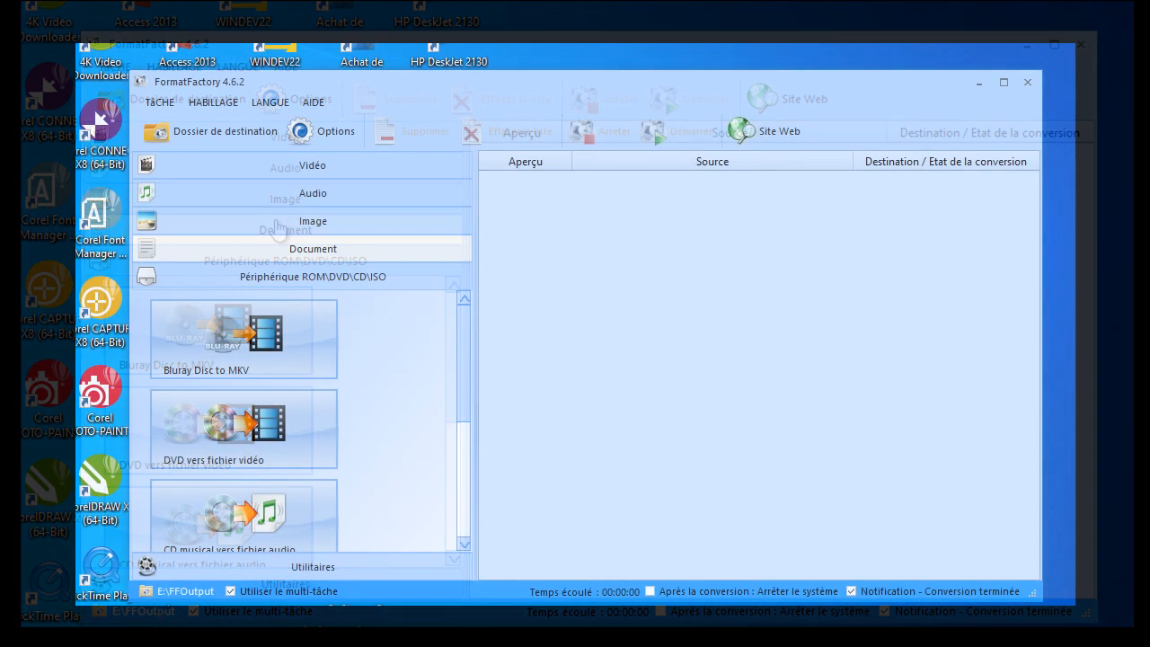
Convert Audio 3.wav from the desktop's Convertis folder to MP3, keeping E:\FFOutput as the destination folder.
click(297, 193)
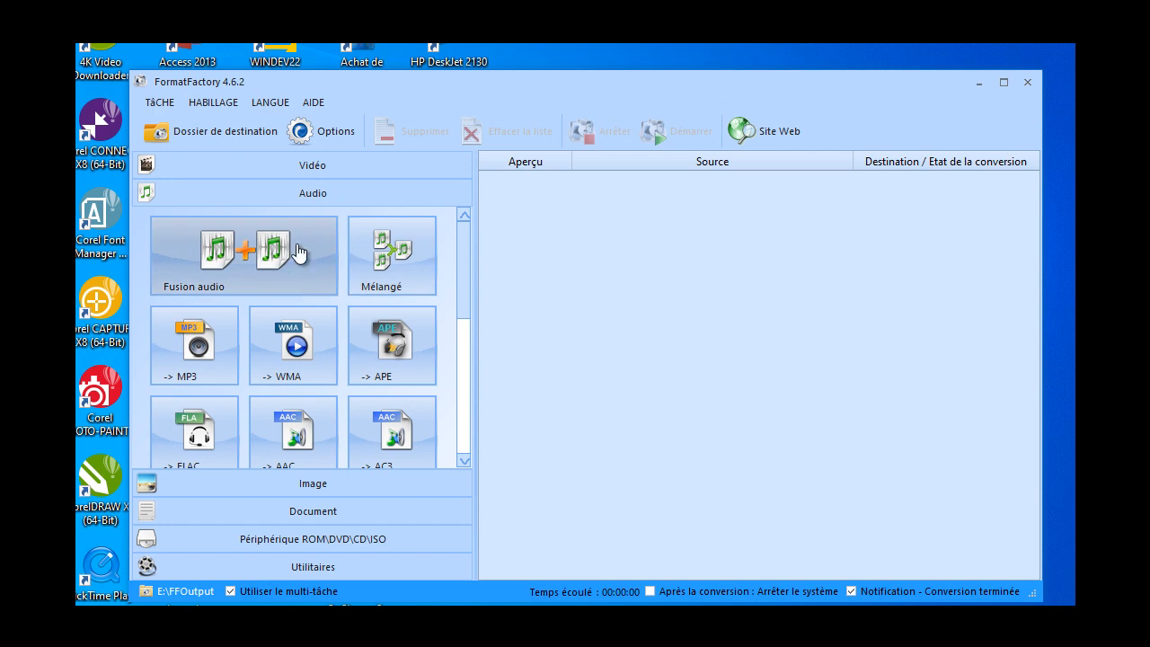
double_click(222, 358)
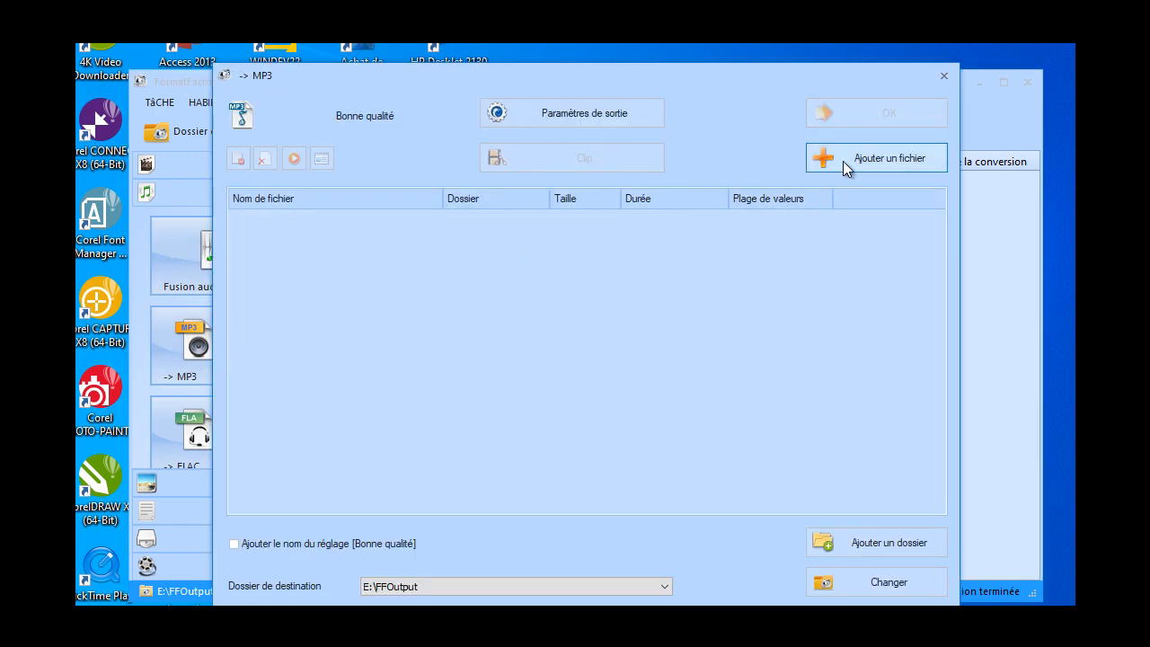
click(843, 160)
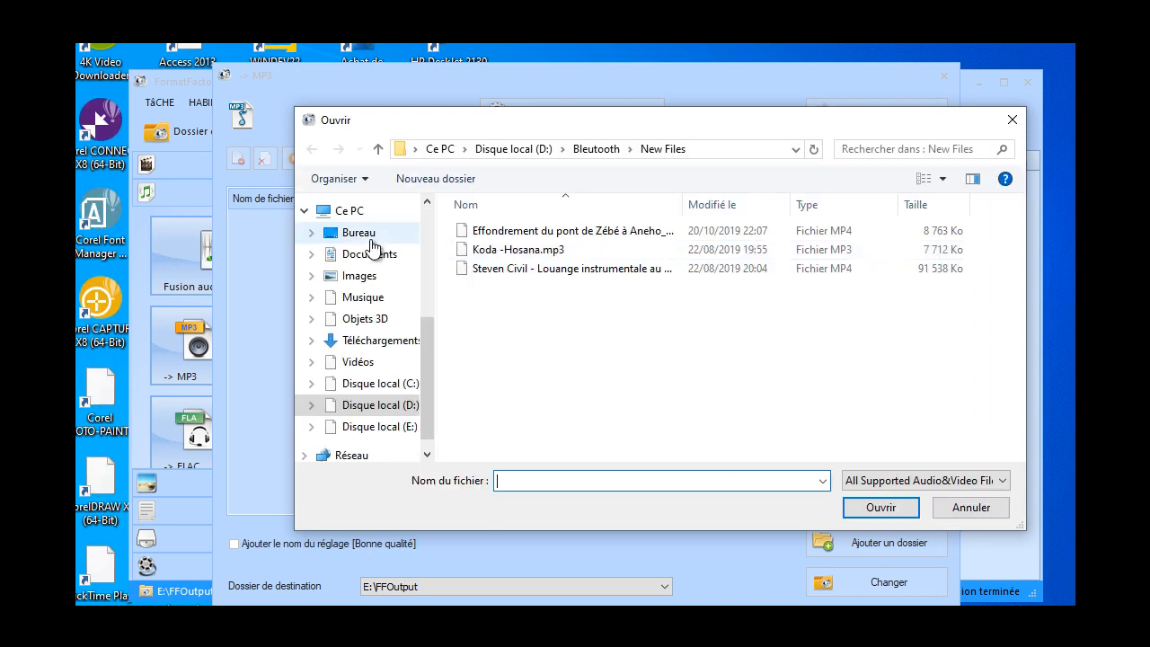
click(371, 241)
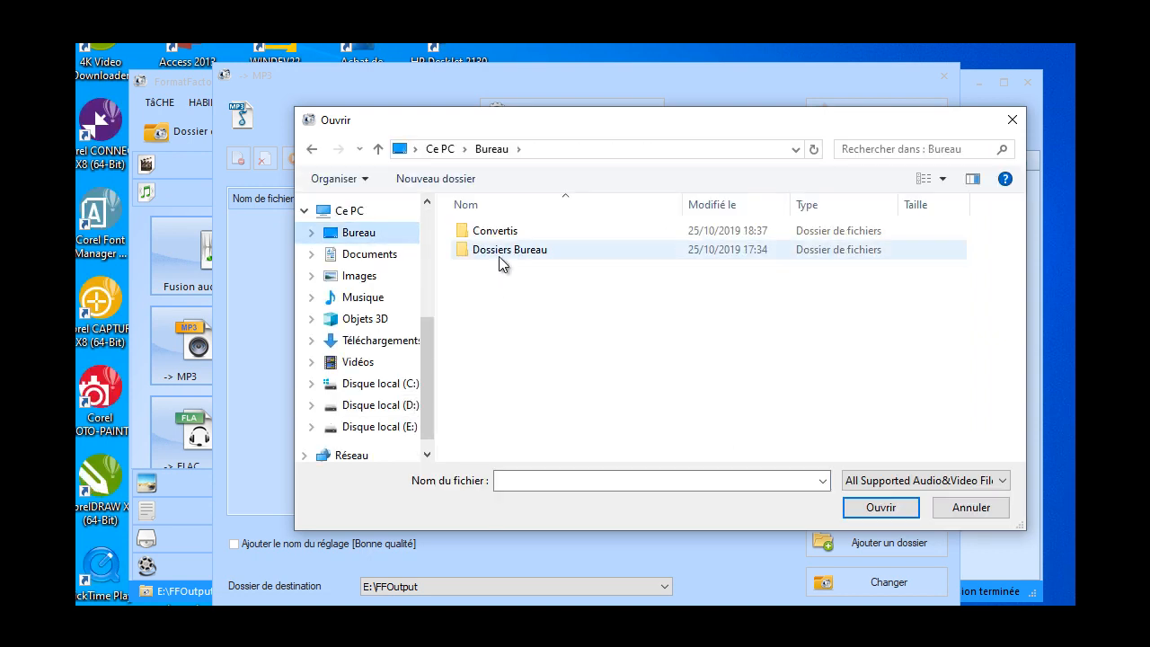
double_click(494, 235)
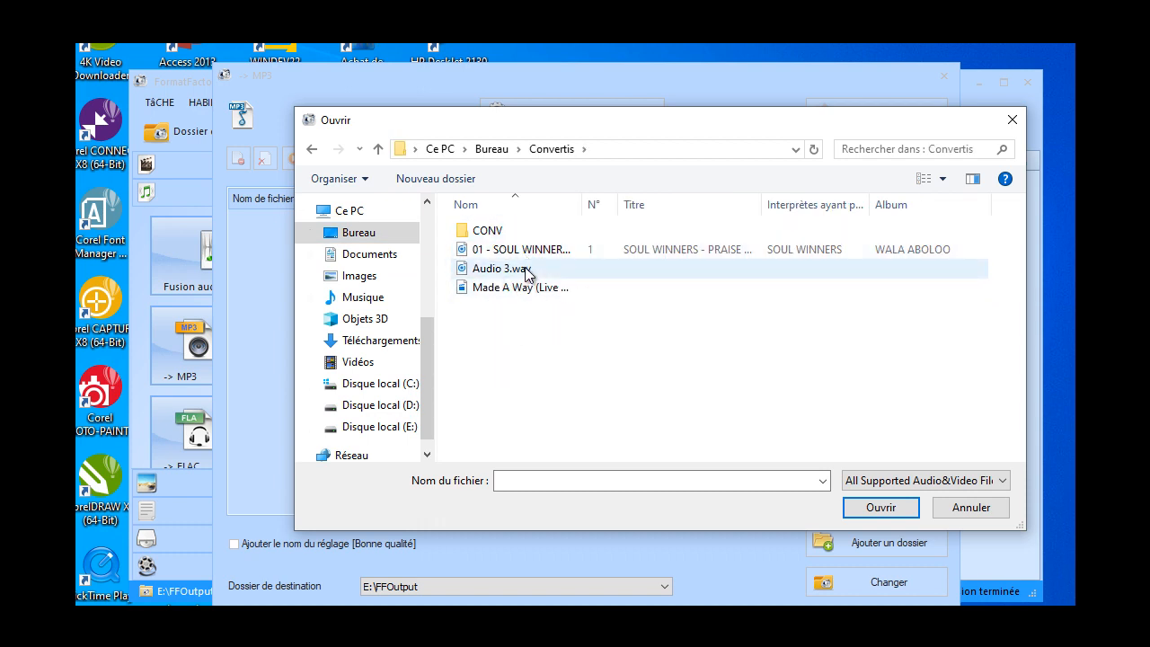
click(527, 269)
click(874, 512)
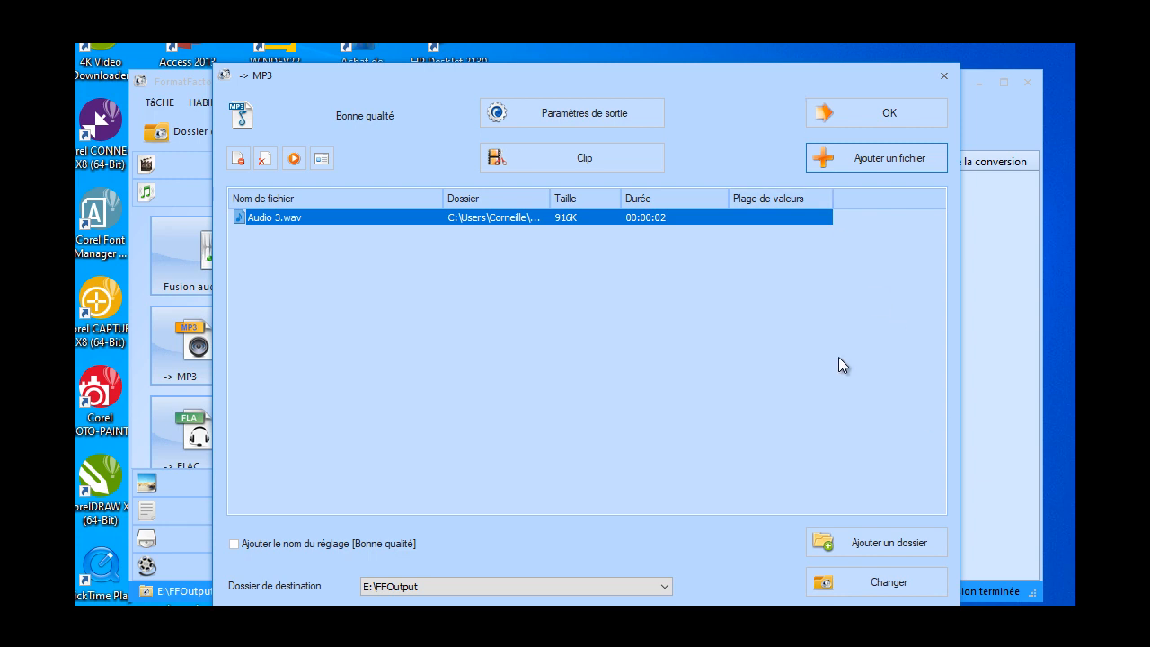
click(833, 122)
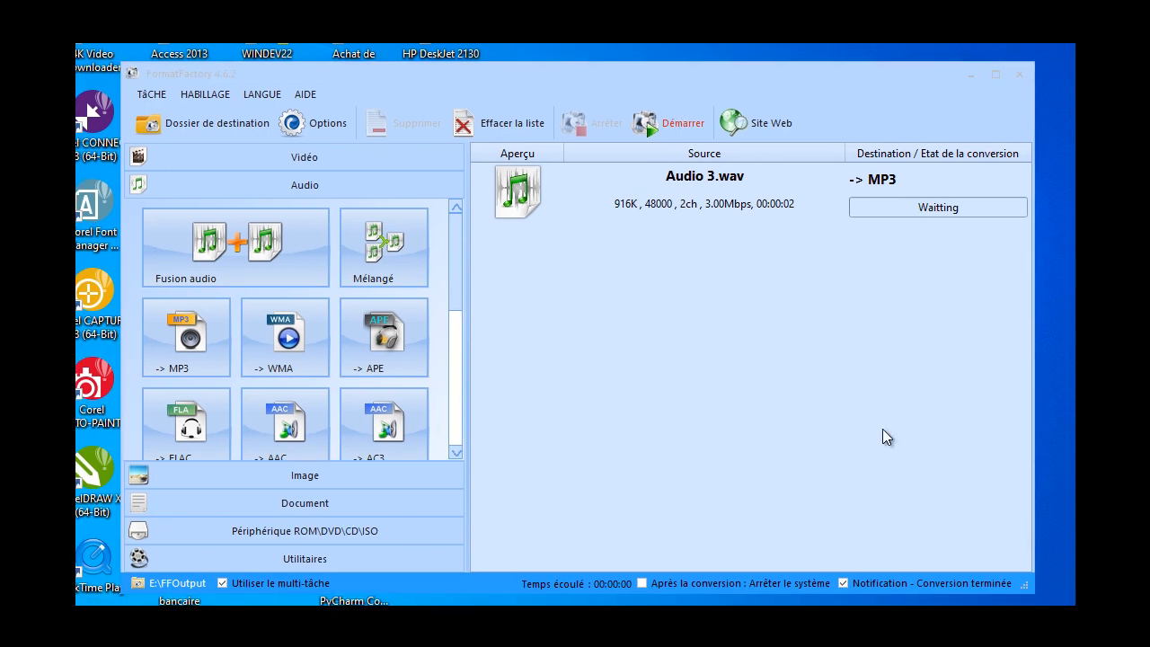
click(669, 125)
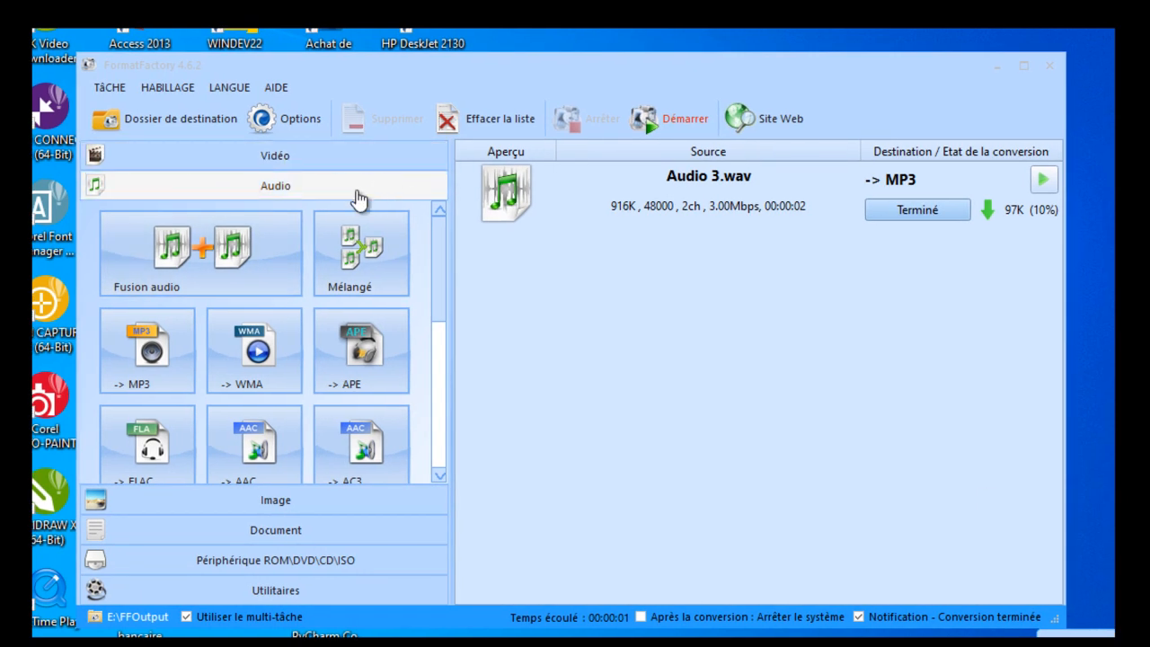
Set up an audio merge (Fusion audio) and add Audio 3.mp3 from E:\FFOutput as a source file.
click(239, 264)
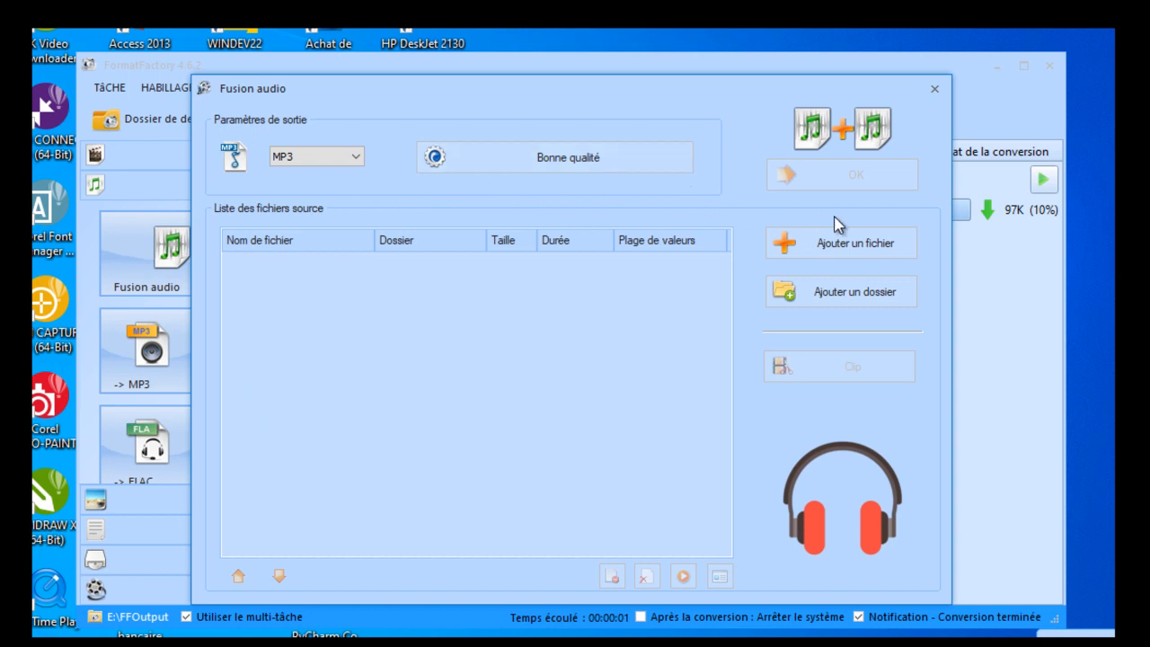
click(842, 253)
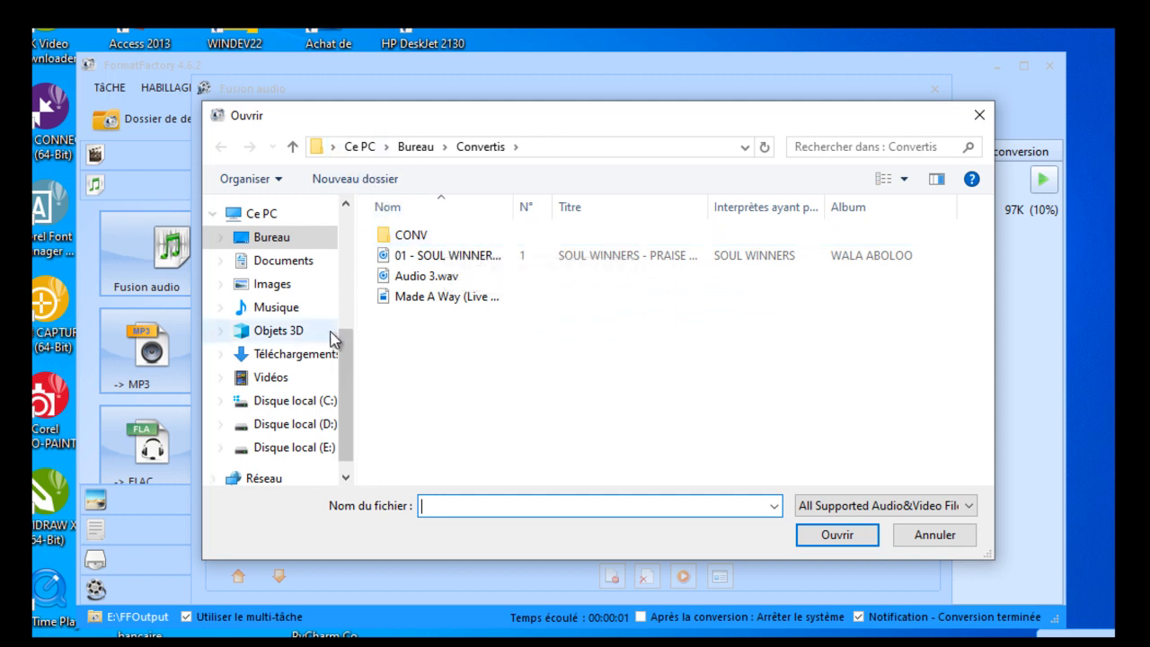
click(305, 449)
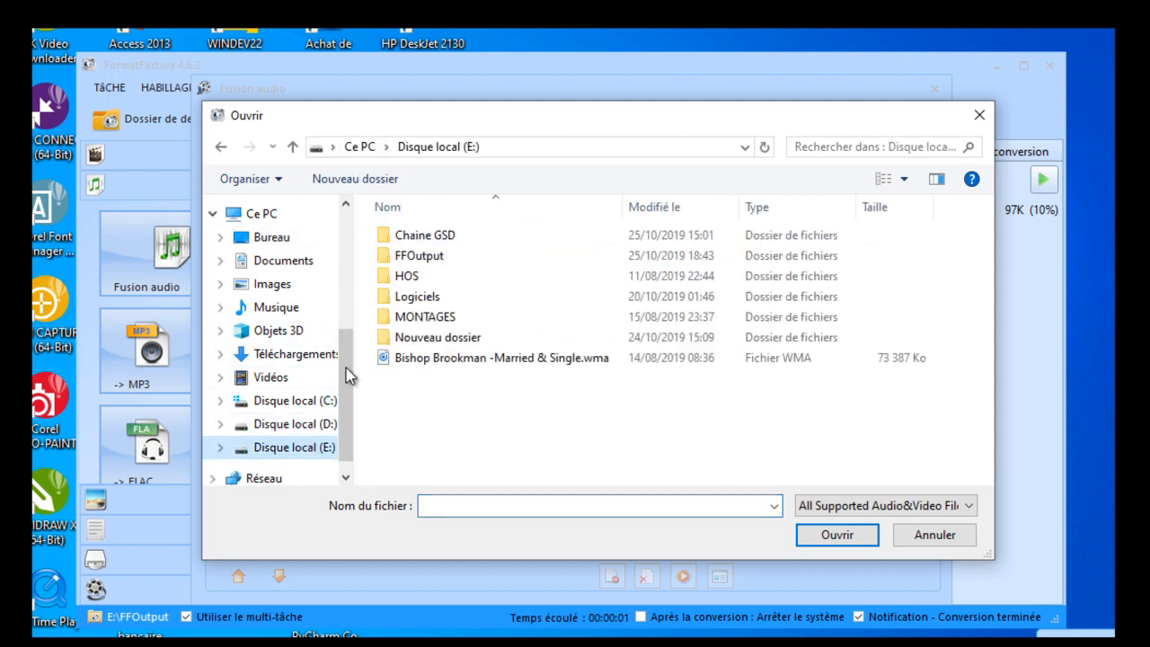
double_click(408, 255)
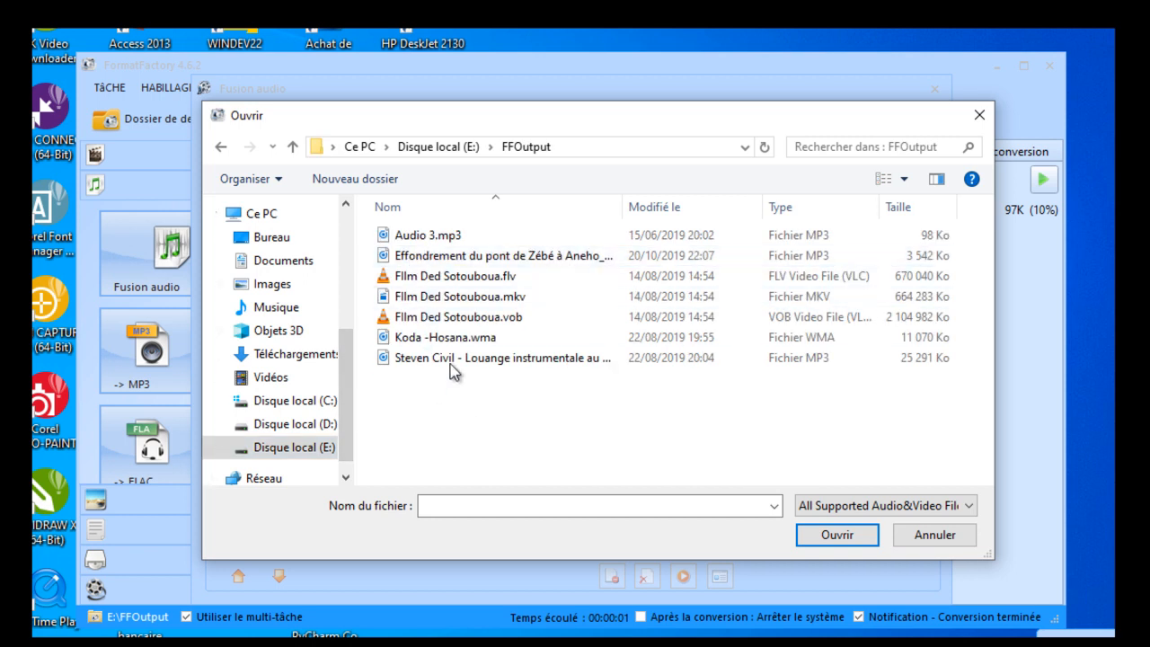
click(424, 237)
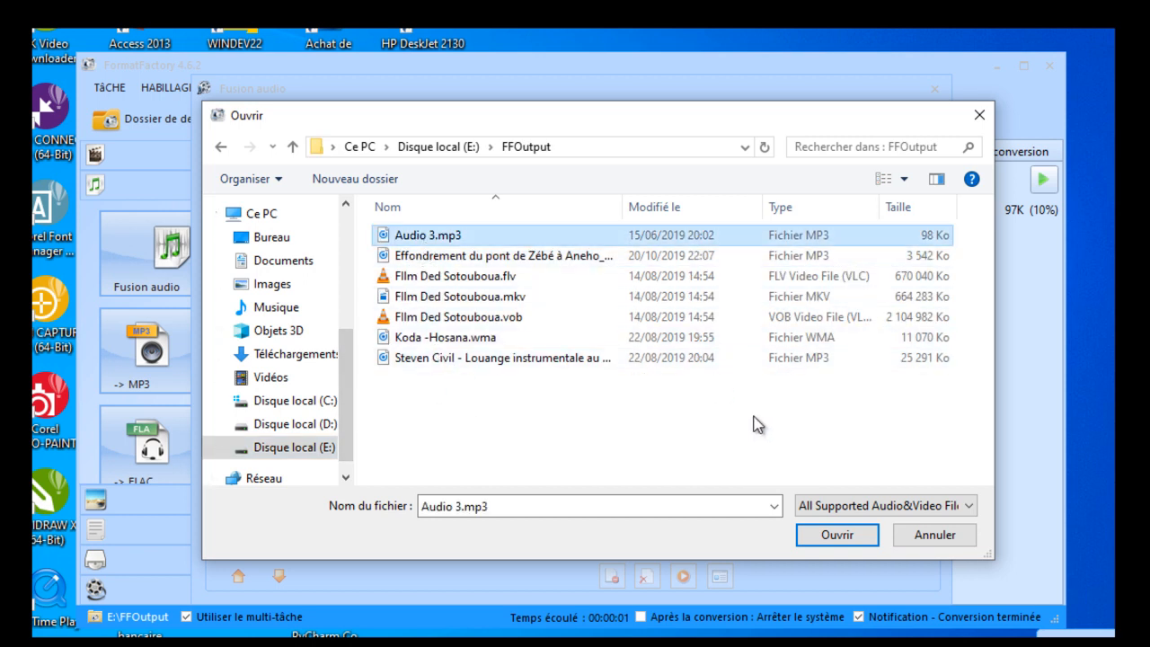
click(837, 536)
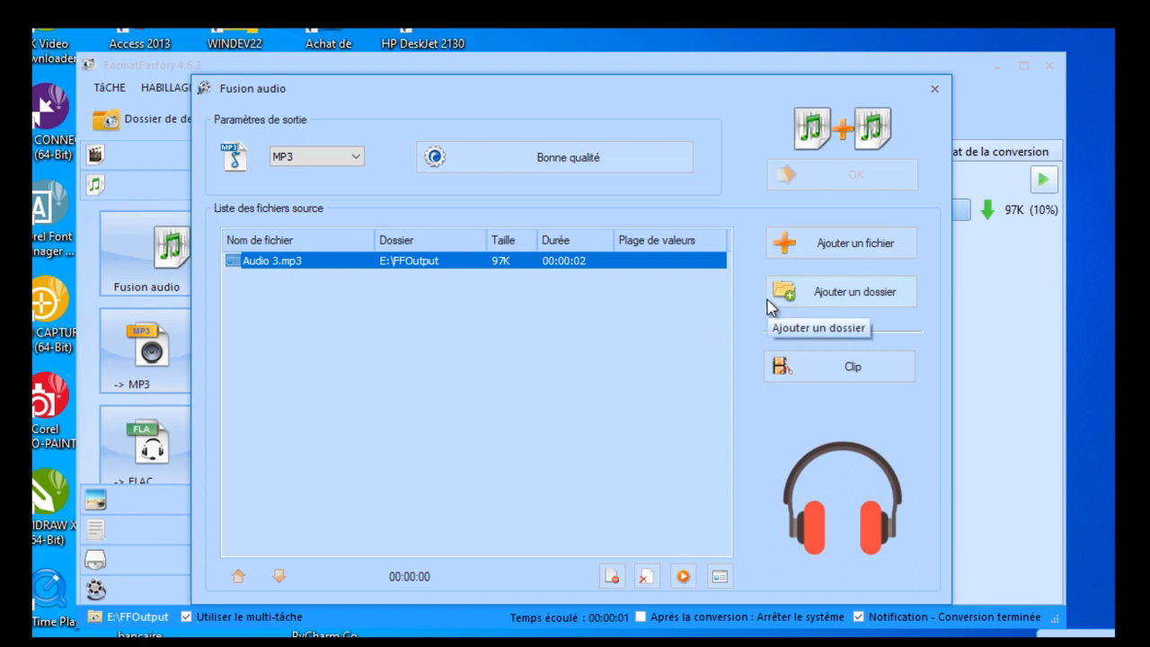
Add 01 - SOUL WINNERS - PRAISE THE LORD (2).mp3 from the desktop's Convertis folder as the second file of the audio merge.
click(850, 249)
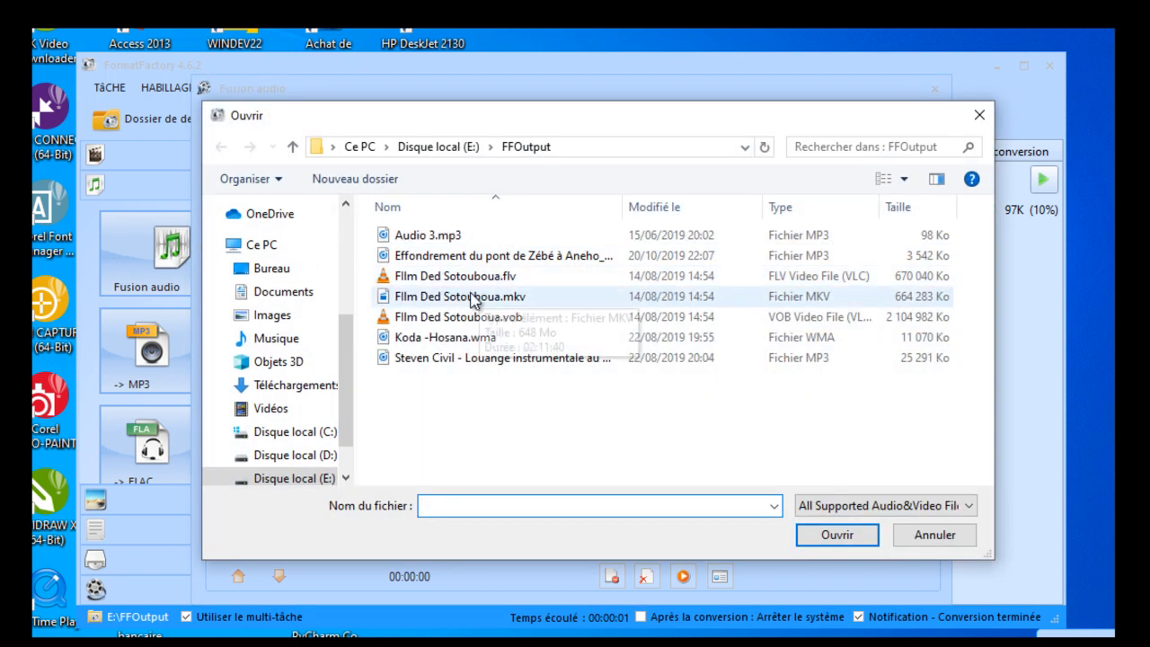
click(292, 147)
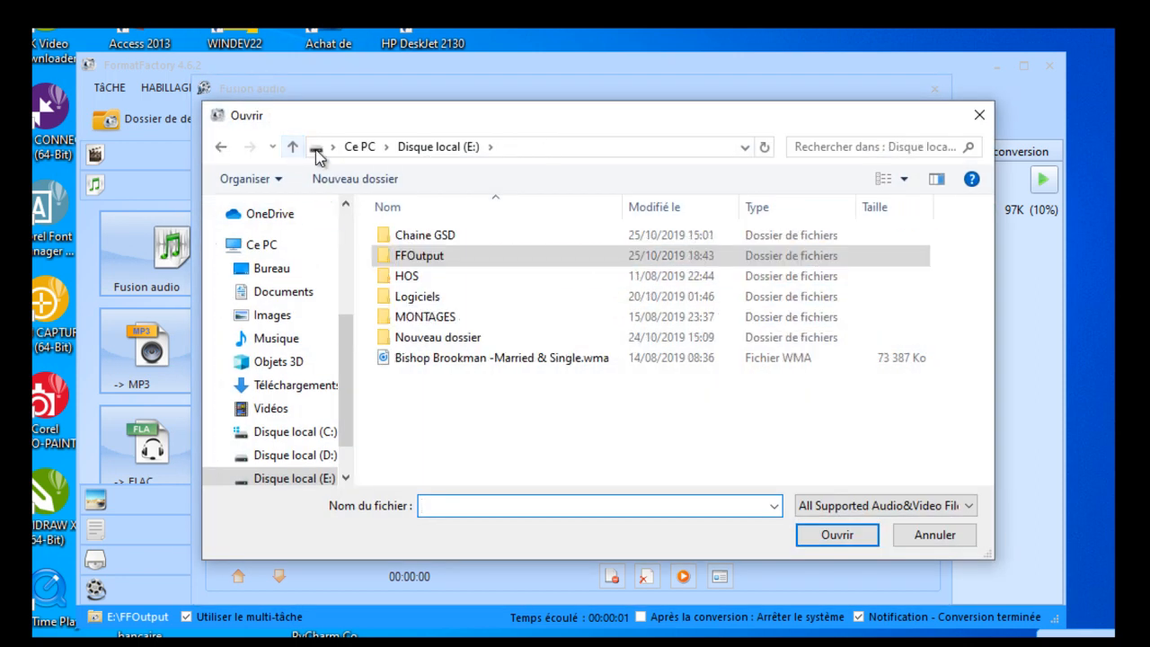
click(299, 269)
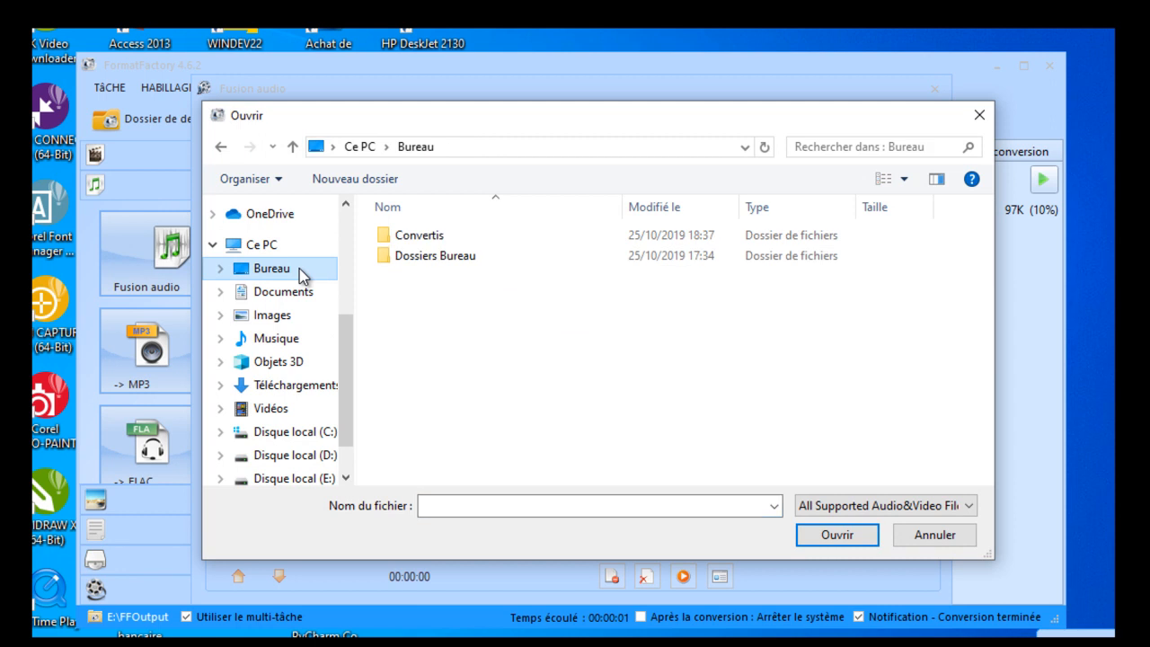
double_click(417, 238)
click(449, 277)
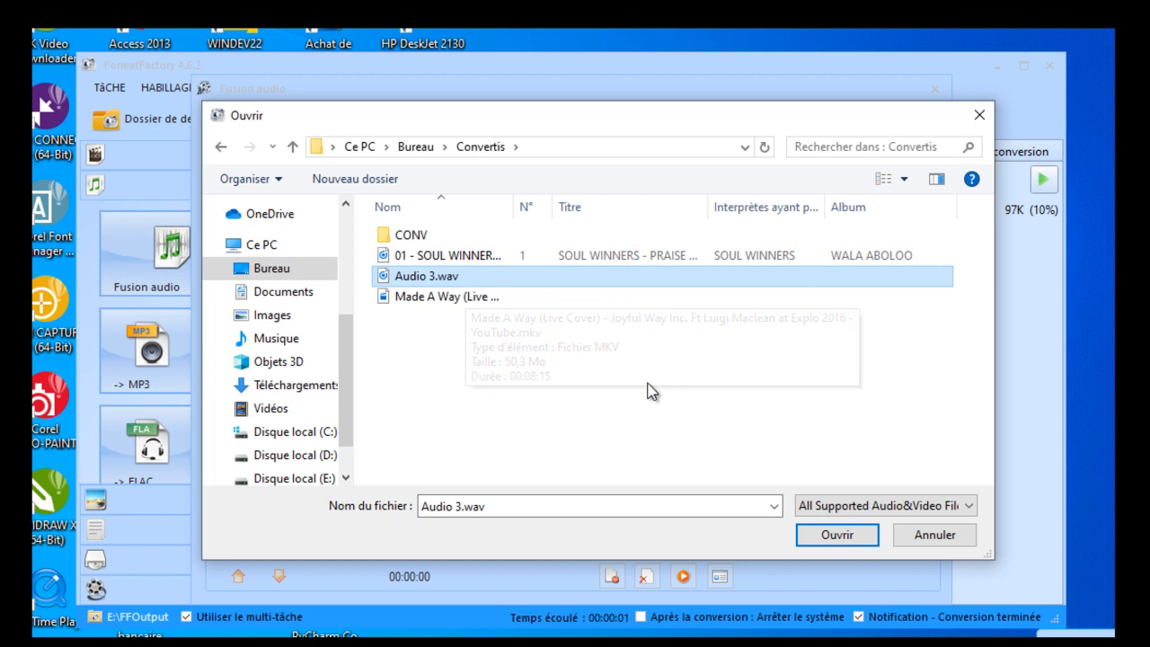
click(449, 256)
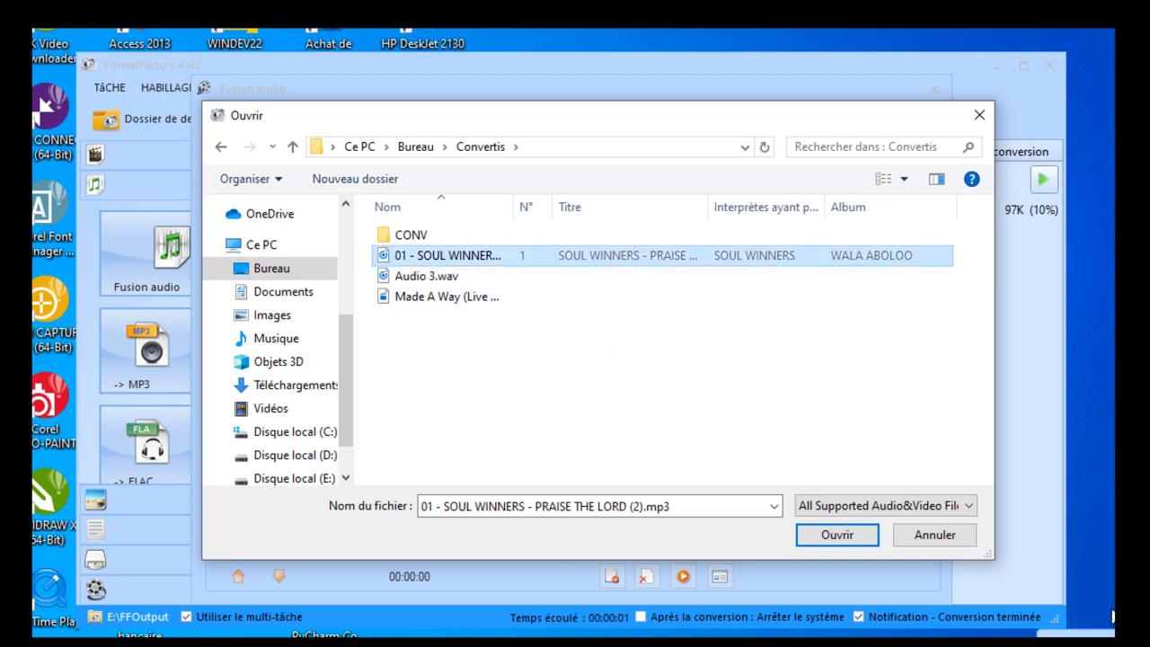
click(845, 535)
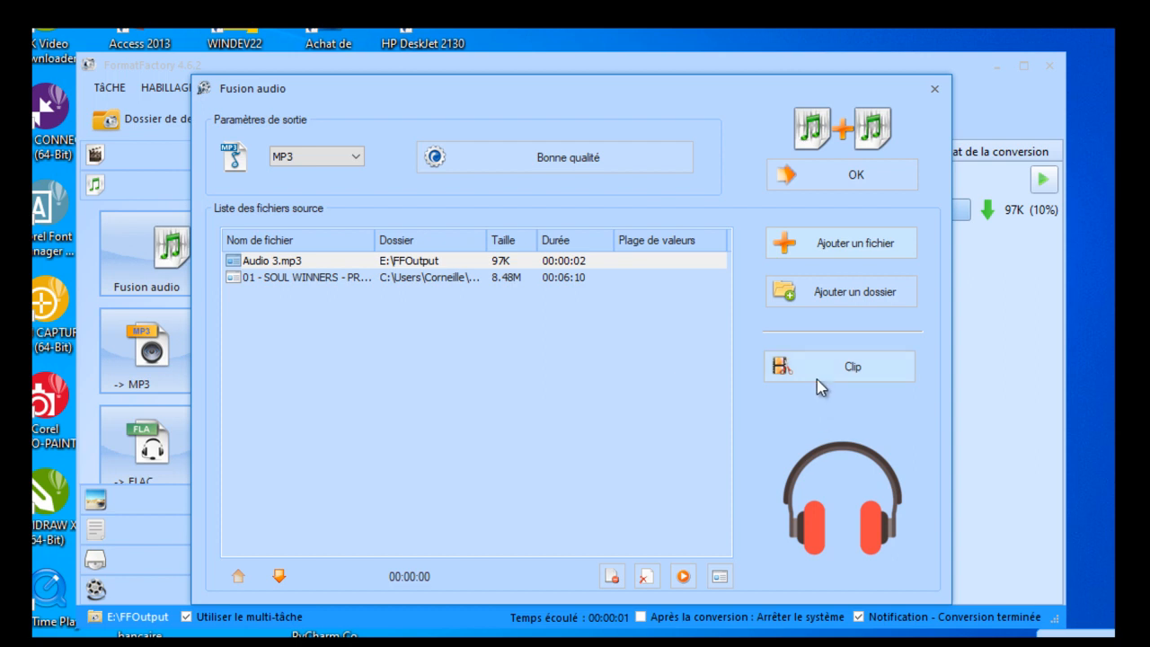
Confirm the two-file audio merge with MP3 output and start processing it.
click(843, 183)
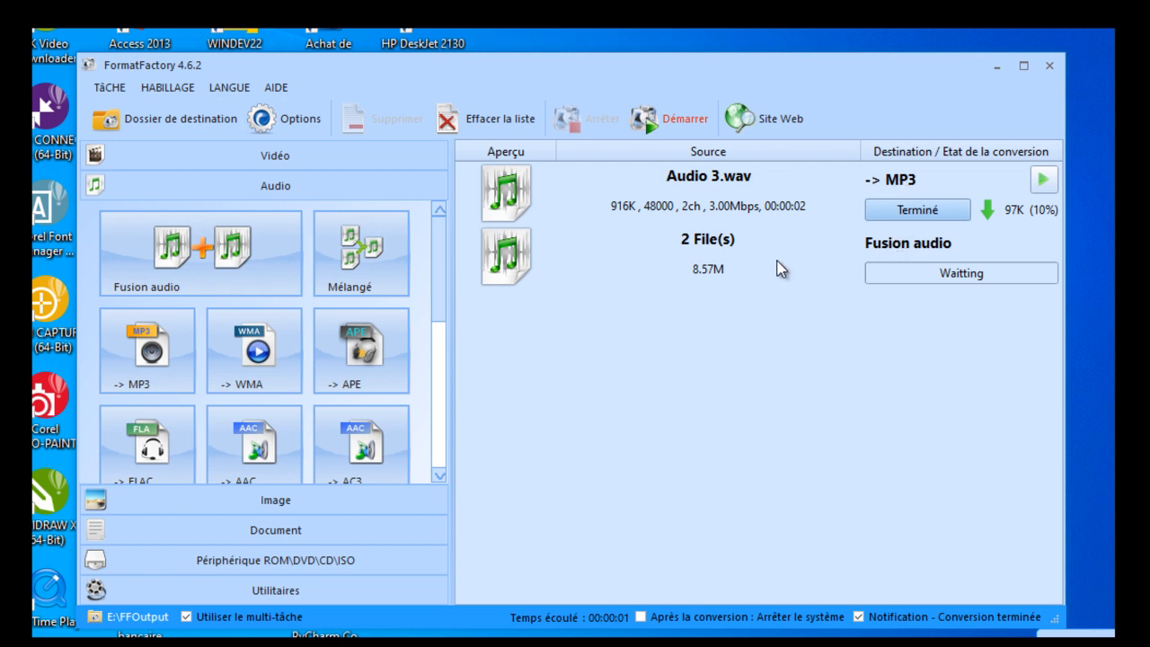
click(664, 133)
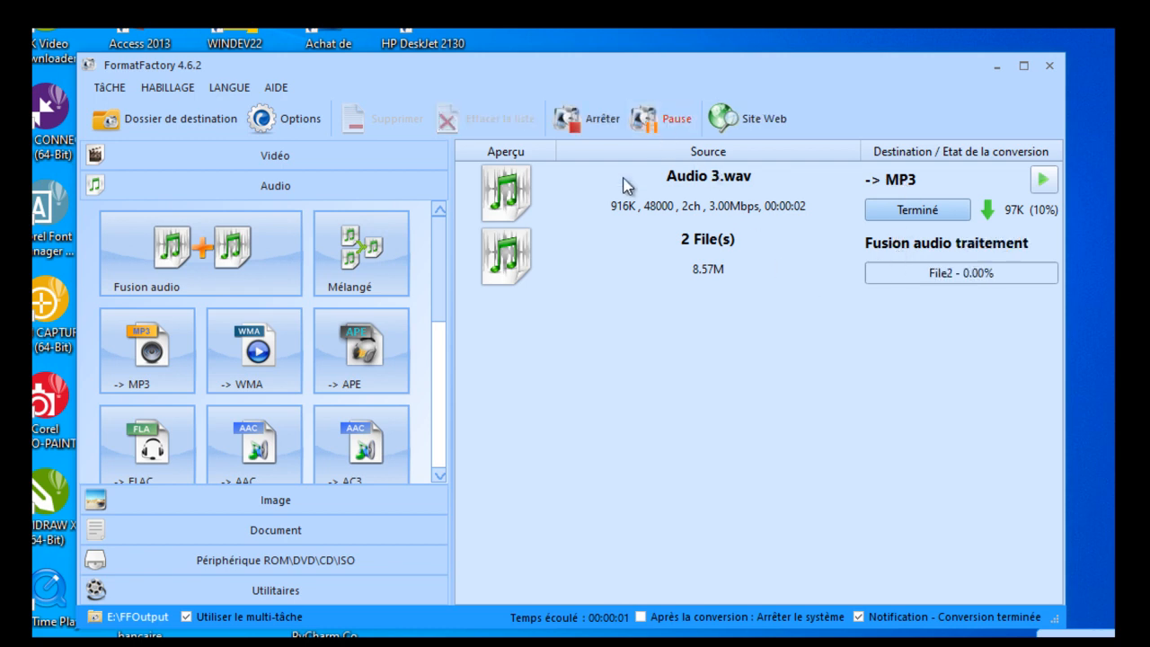
scroll(328, 305, down, 1)
scroll(327, 305, up, 1)
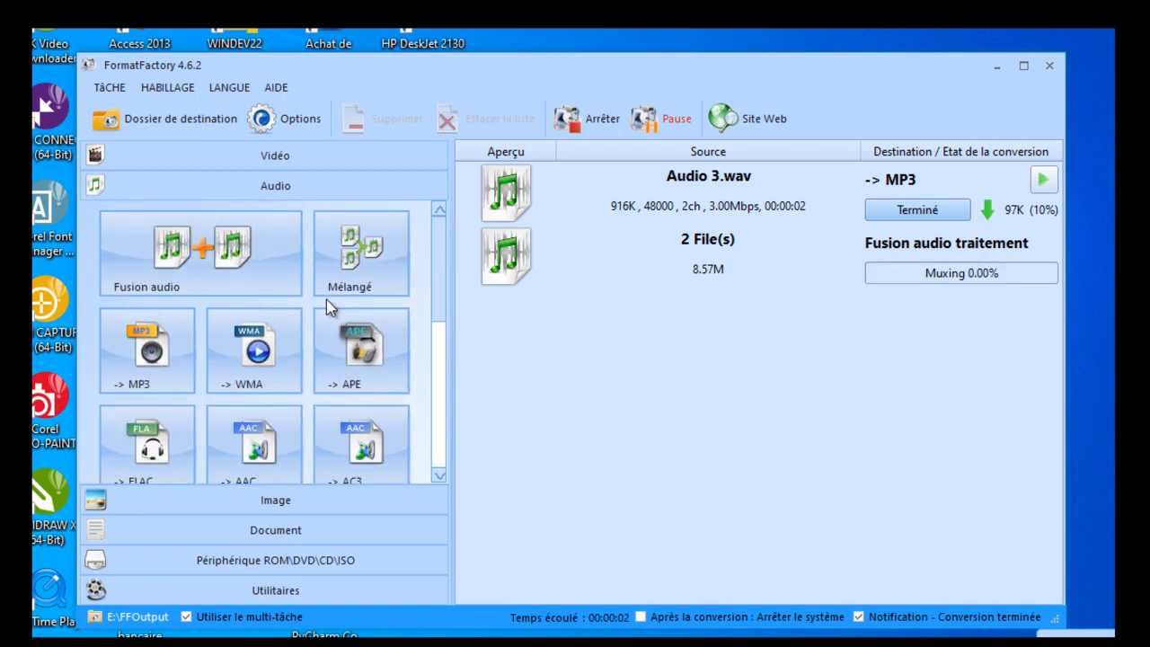
Set up a video conversion to MP4 and add the Made A Way (Live Cover) MKV file from the Convertis folder.
click(292, 155)
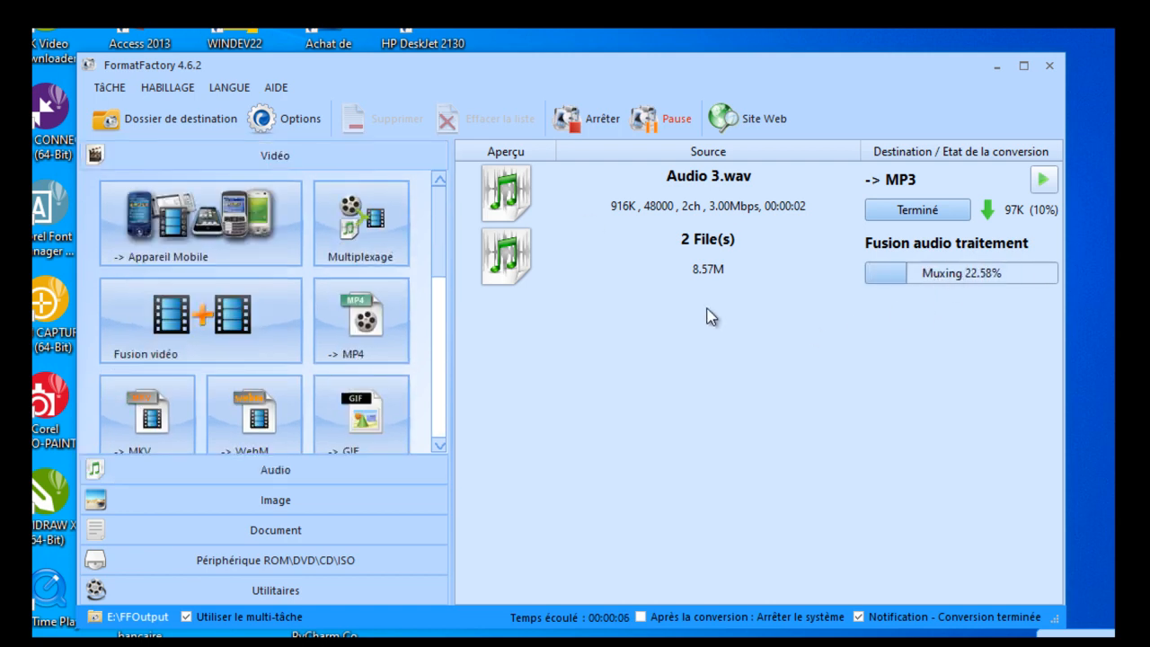
scroll(270, 310, down, 2)
scroll(277, 308, up, 2)
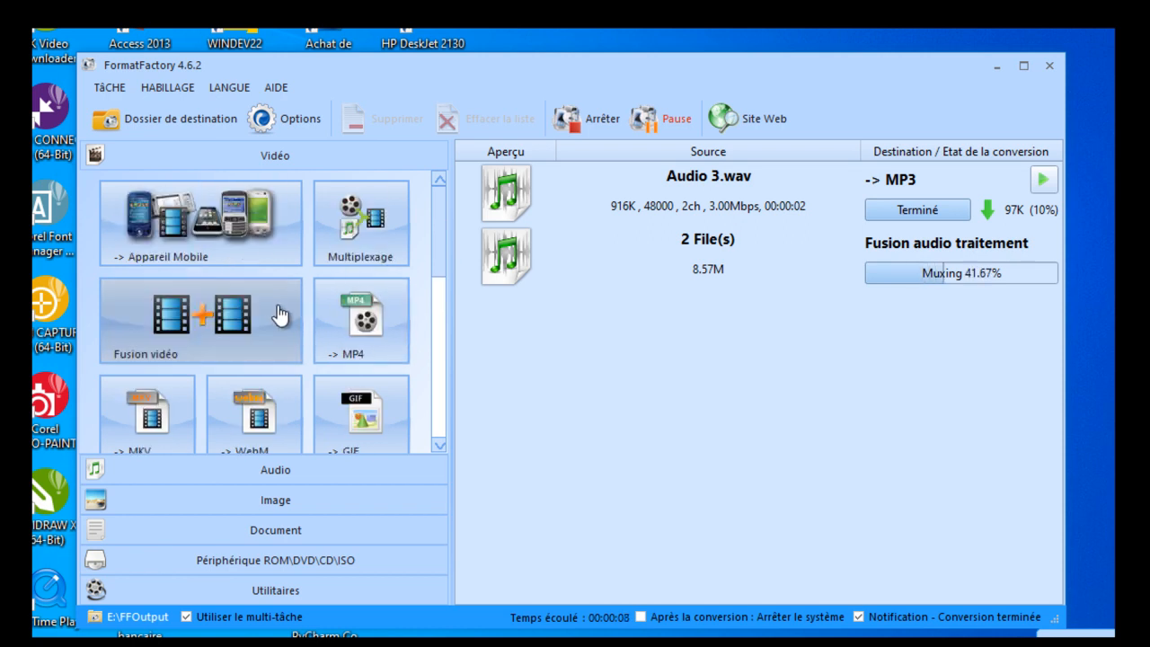
click(338, 311)
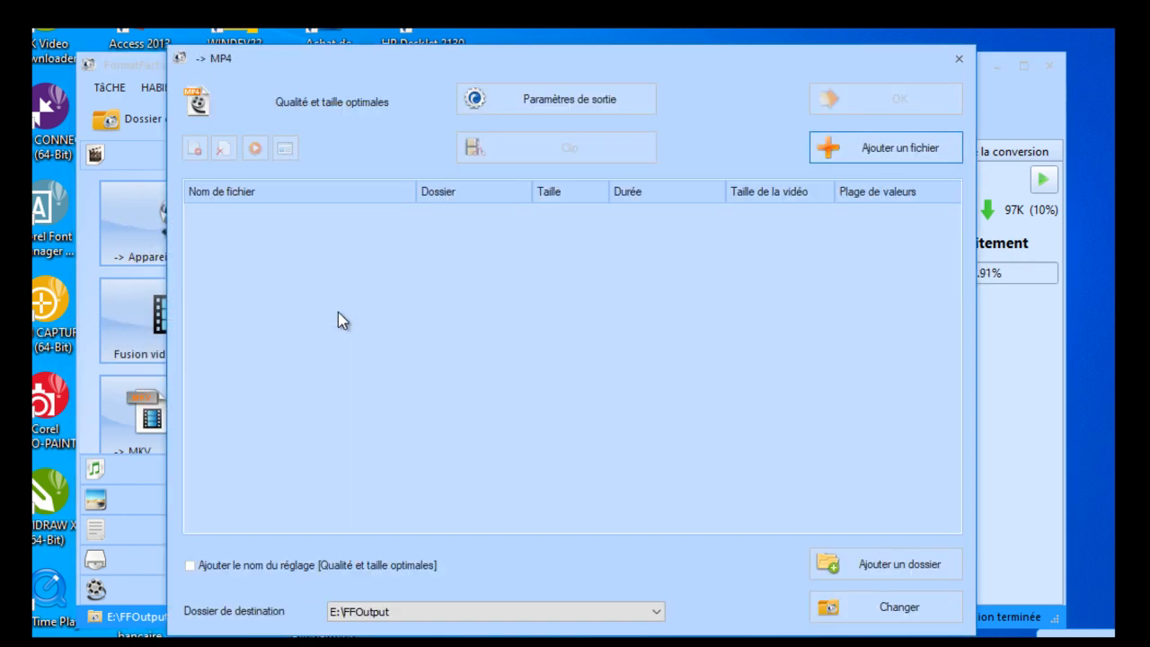
click(852, 151)
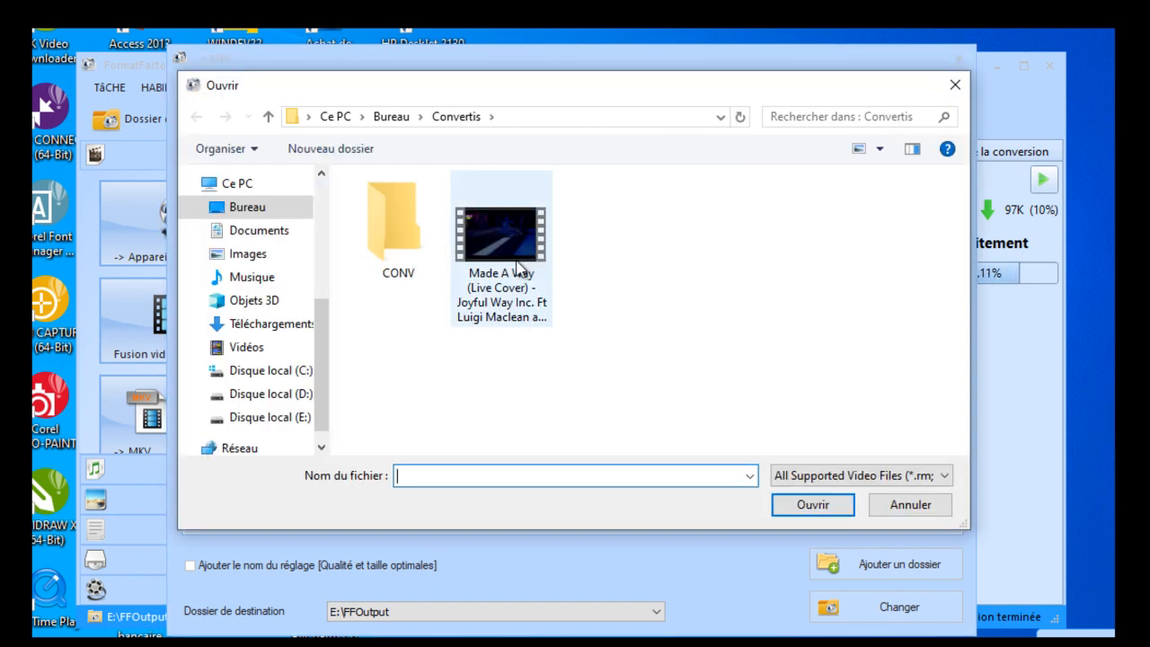
click(517, 266)
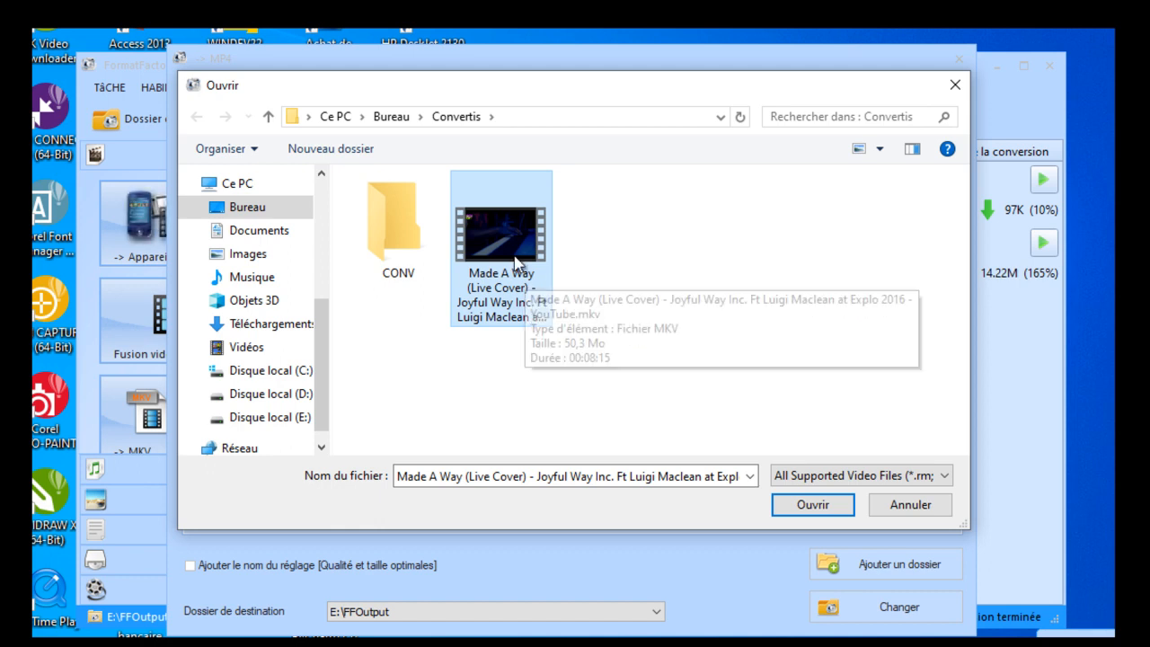
click(811, 506)
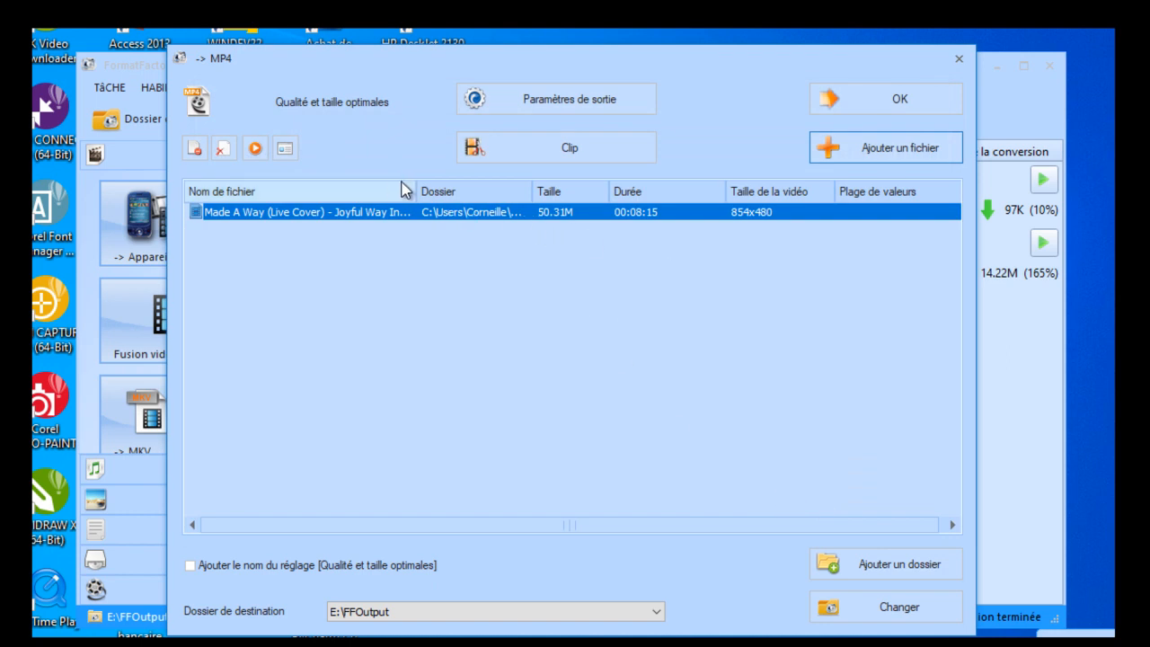
Set the MP4 output destination to the source file's folder, confirm the task and start the conversion.
click(422, 611)
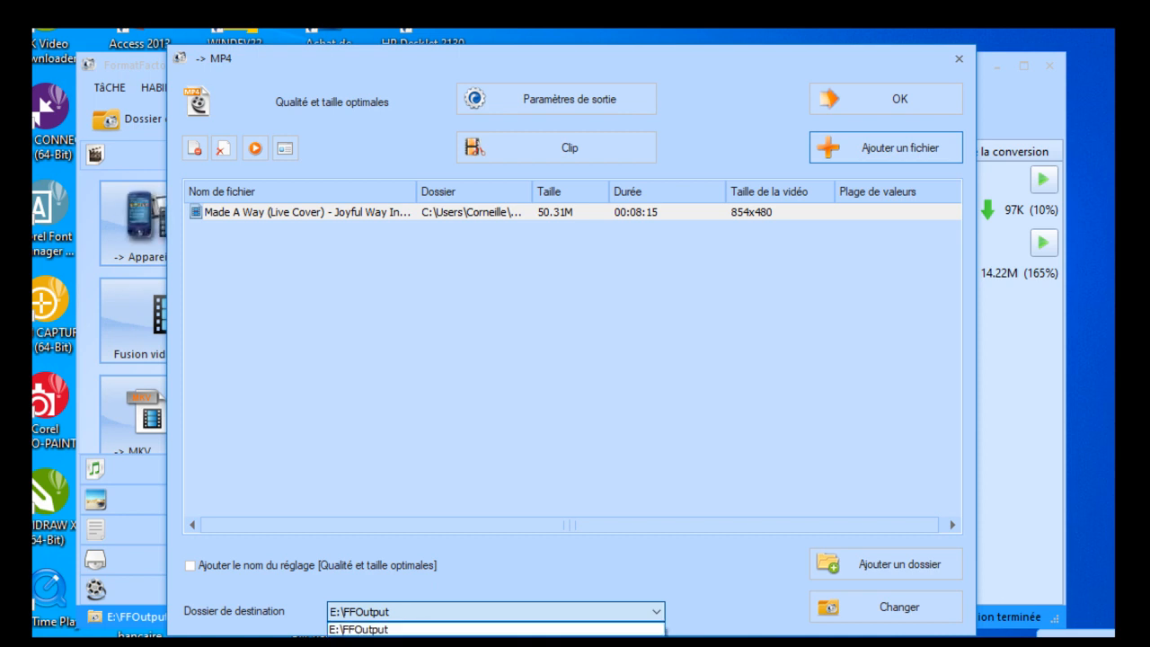
click(495, 641)
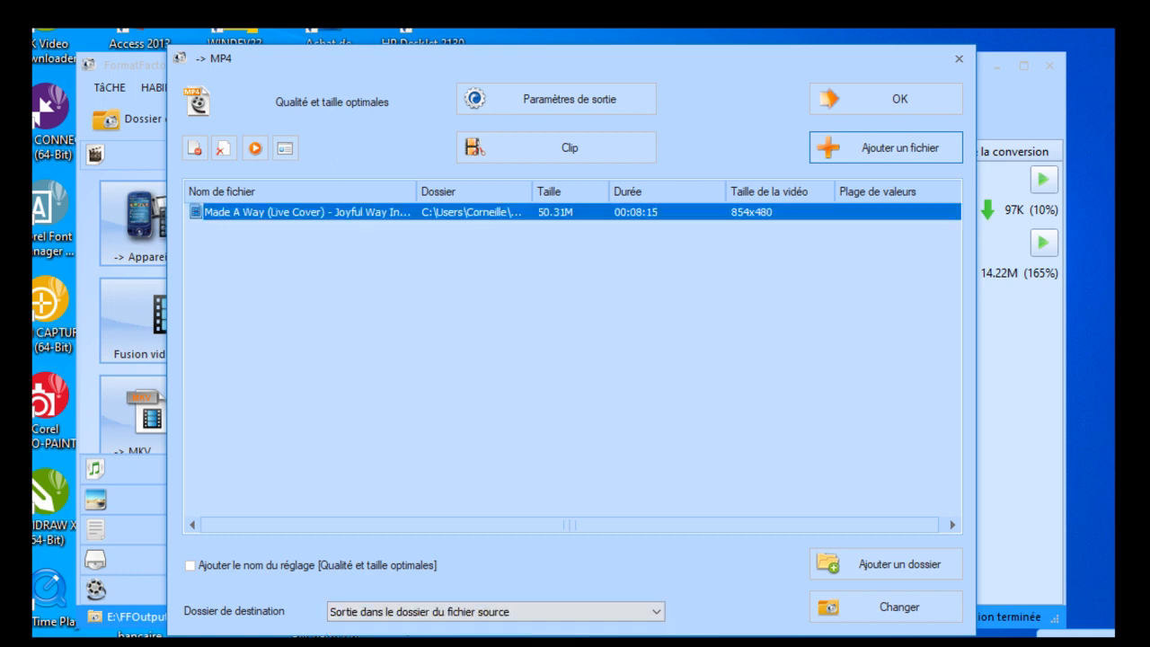
click(853, 104)
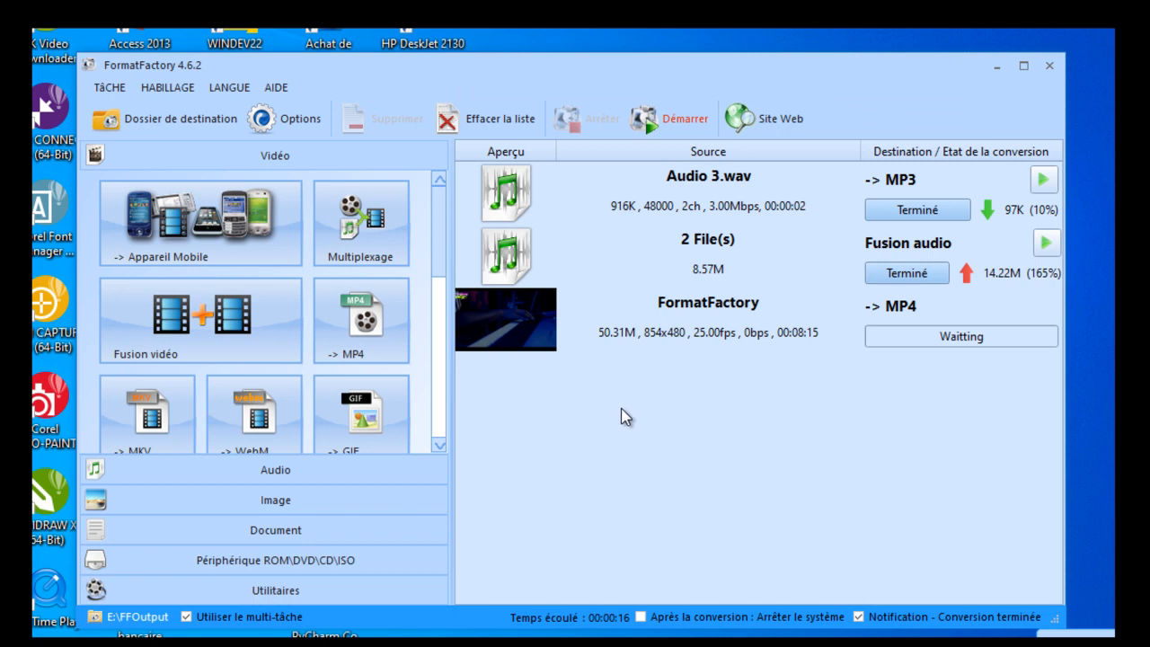
click(678, 124)
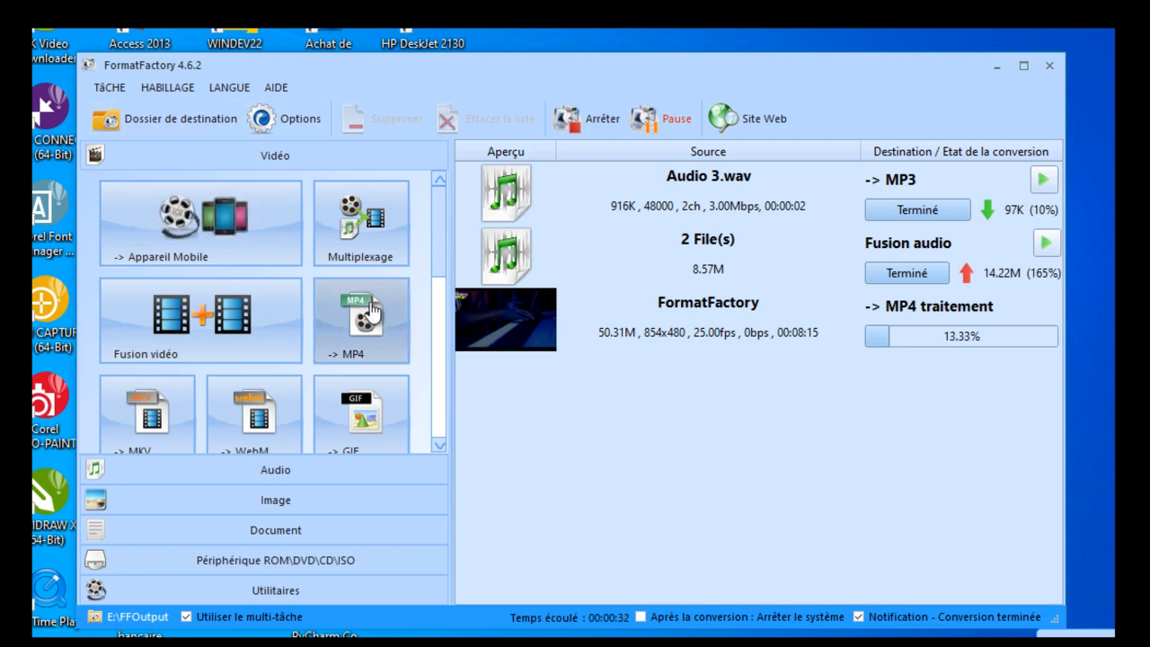
Queue an audio conversion of 01 - SOUL WINNERS - PRAISE THE LORD (2).mp3 to WMA, keeping the source file's folder as destination.
scroll(361, 312, down, 2)
click(296, 471)
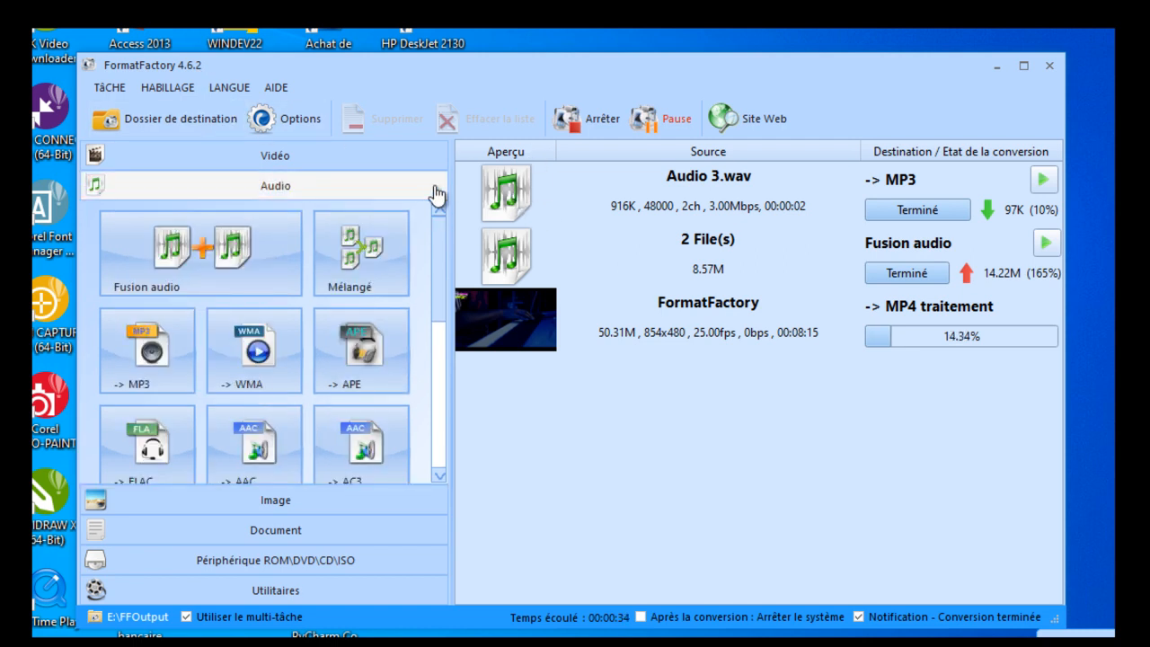
scroll(226, 328, down, 2)
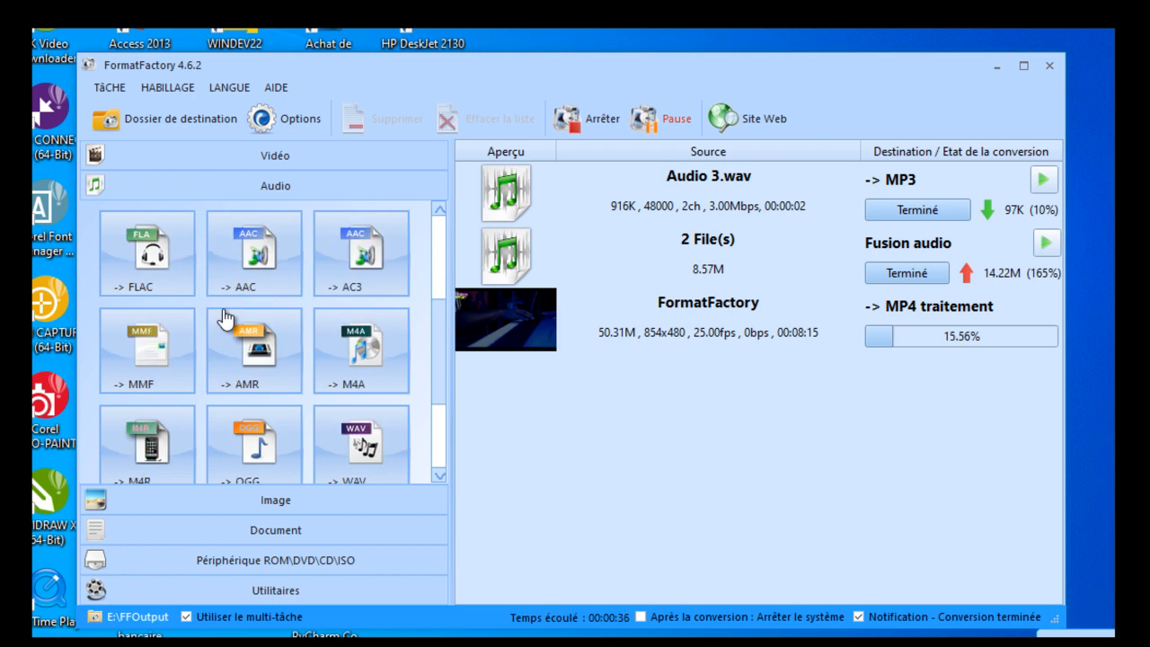
scroll(225, 322, up, 2)
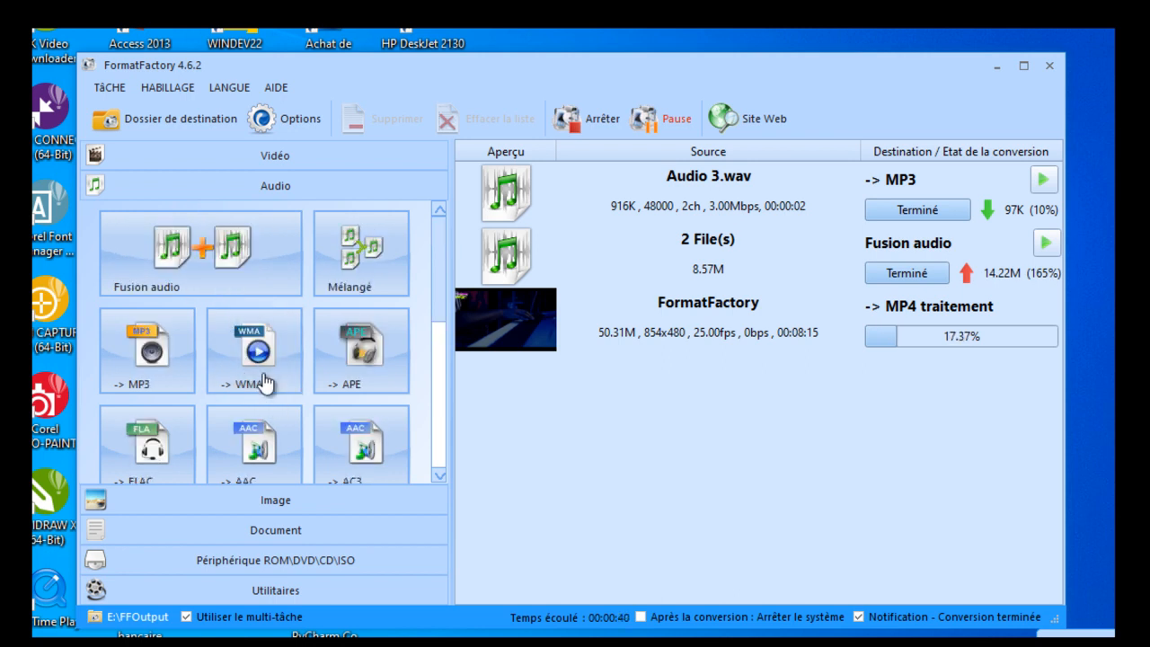
click(264, 383)
click(829, 154)
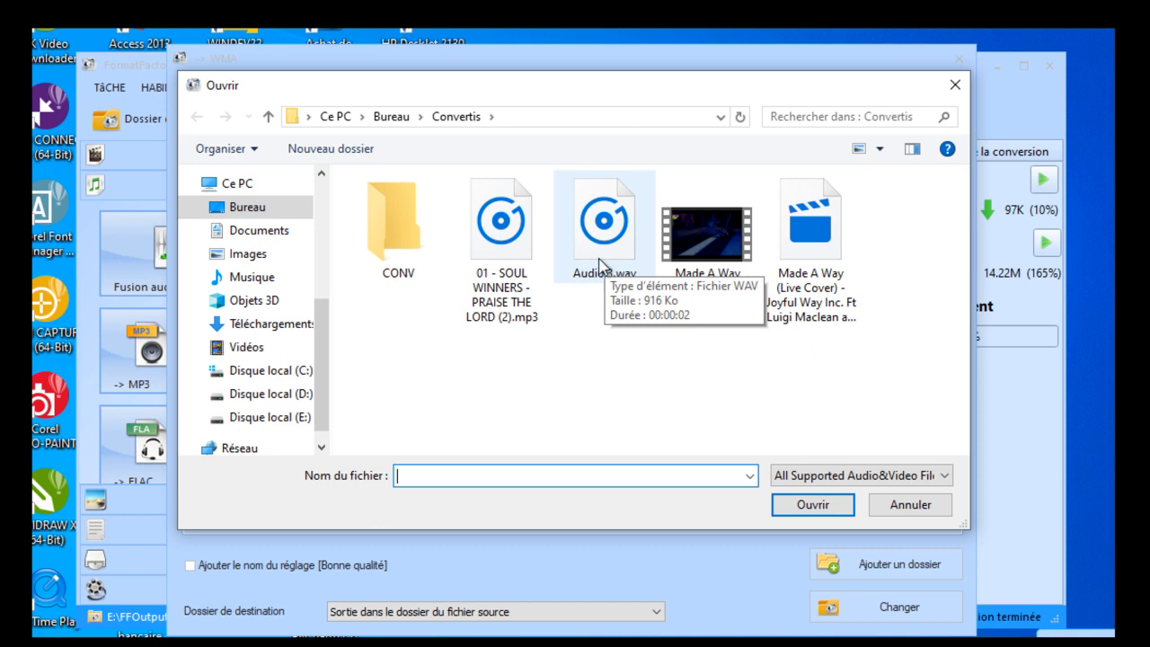
click(543, 257)
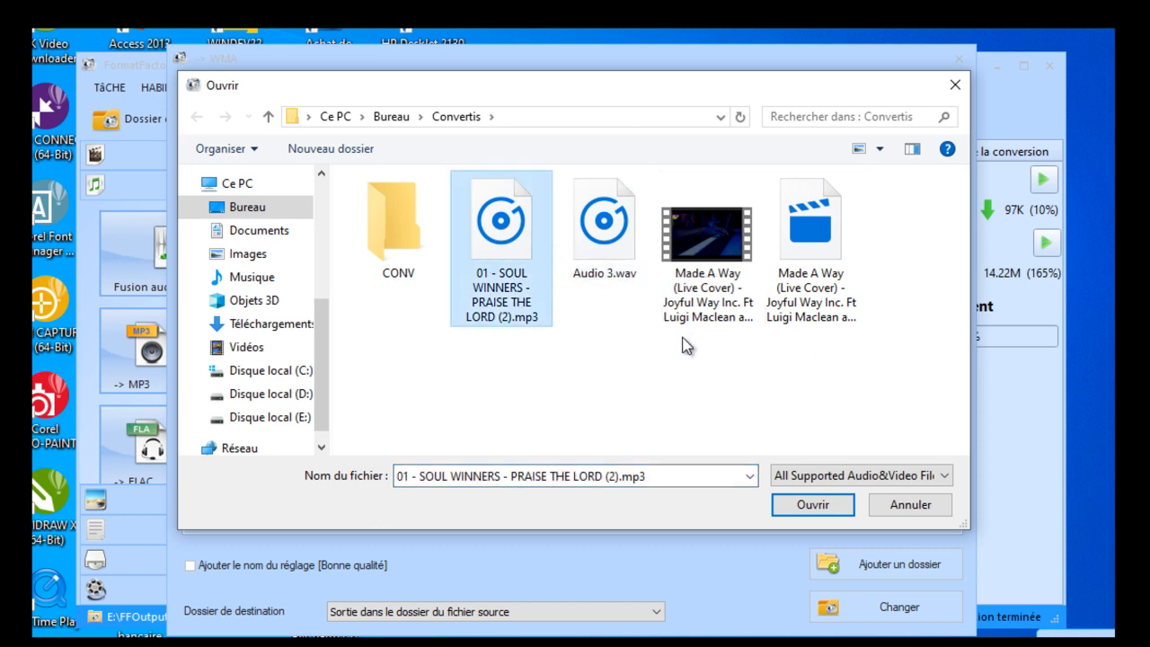
click(782, 503)
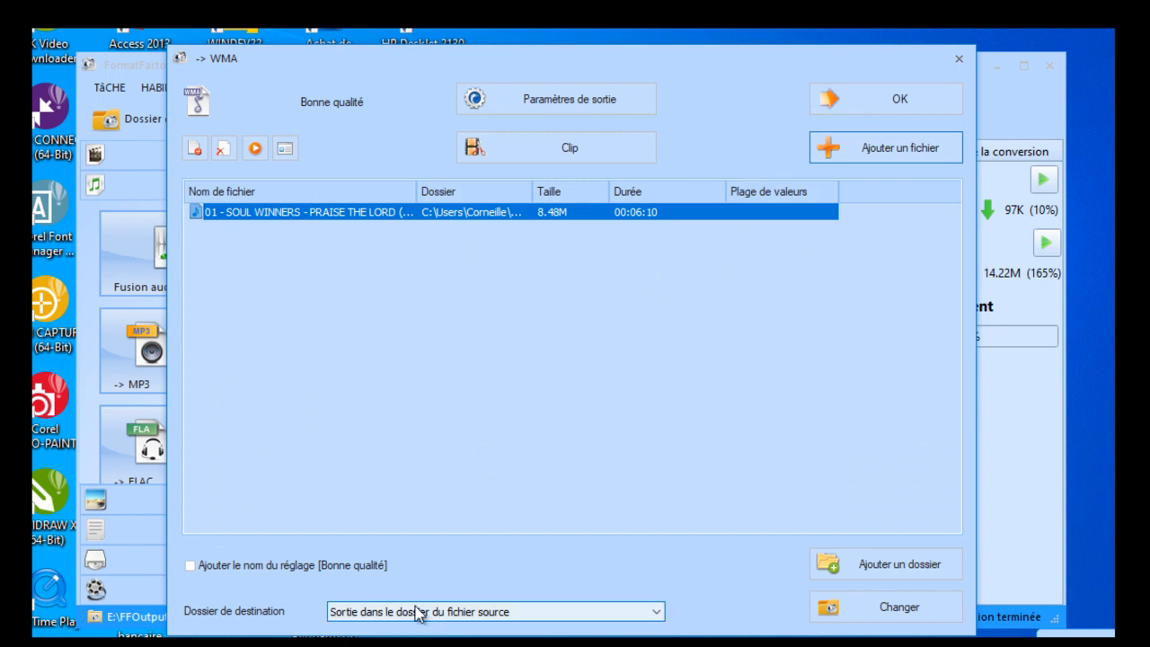
click(859, 109)
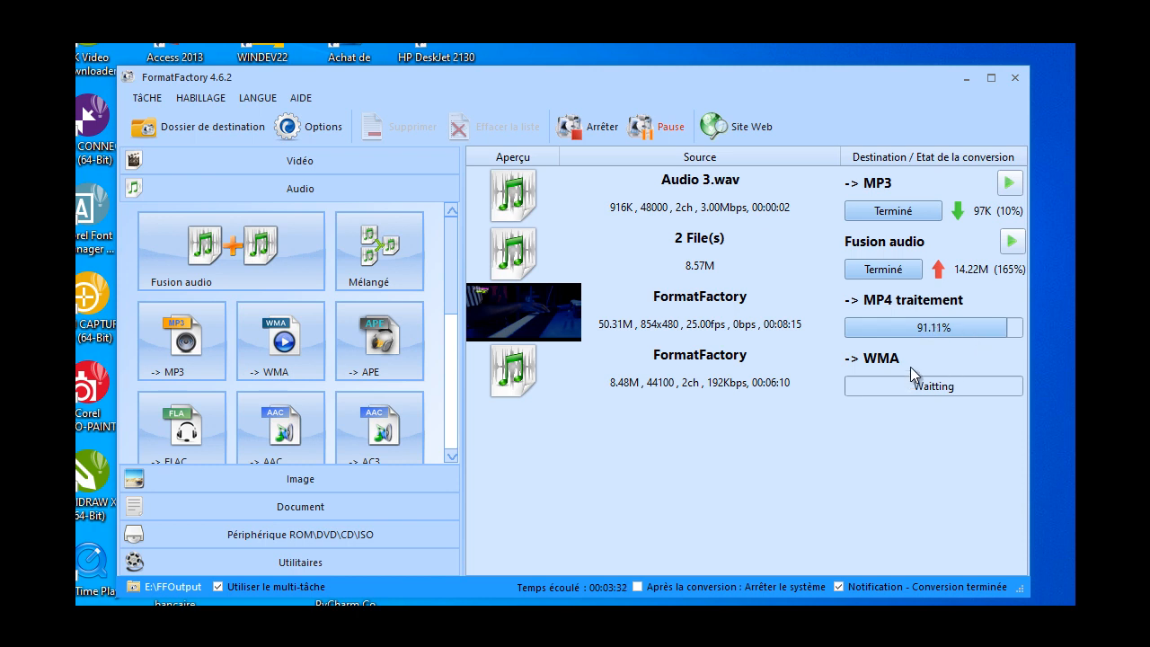
Pause and resume the running MP4 conversion, and start the queued WMA conversion once it has finished.
click(647, 138)
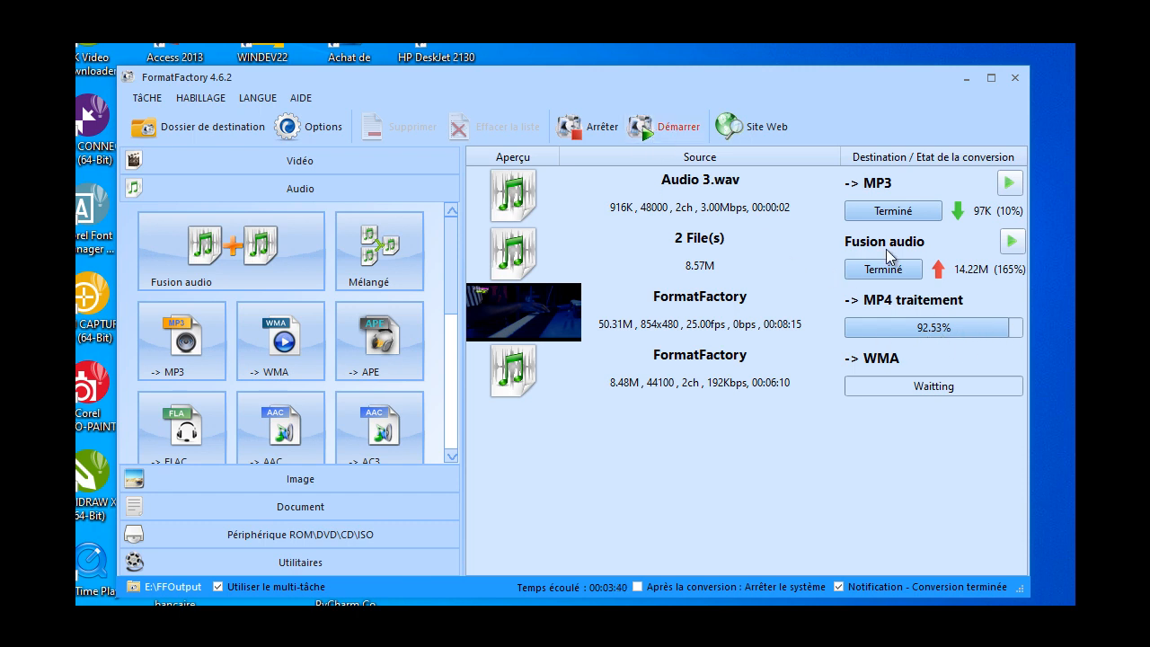
click(669, 127)
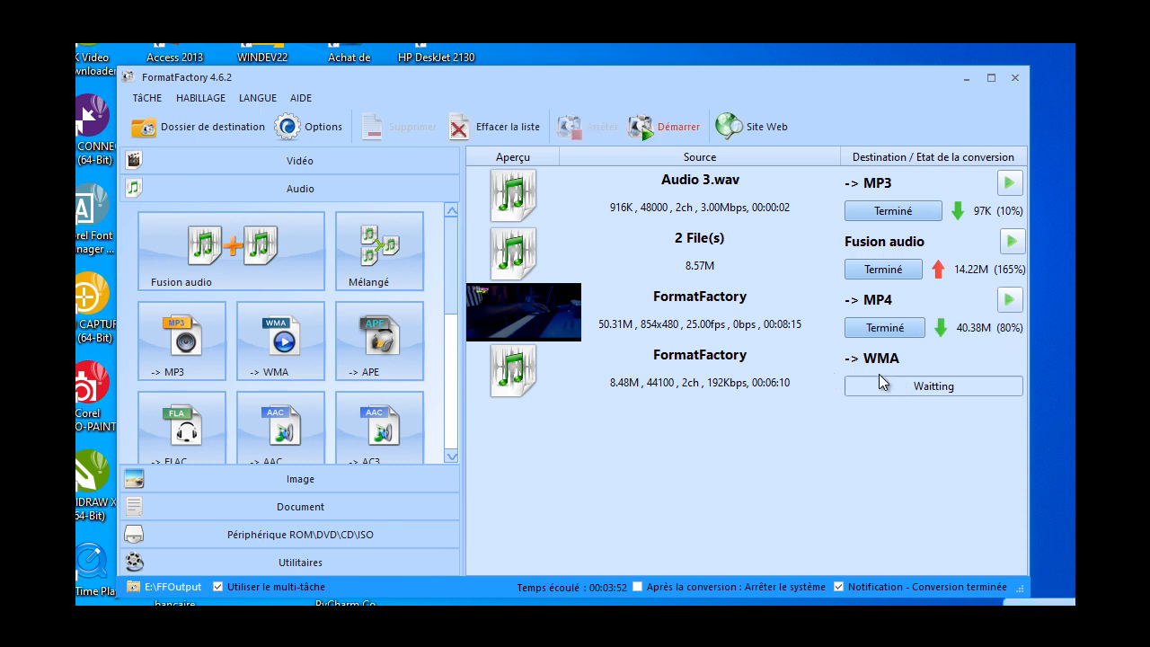
click(662, 140)
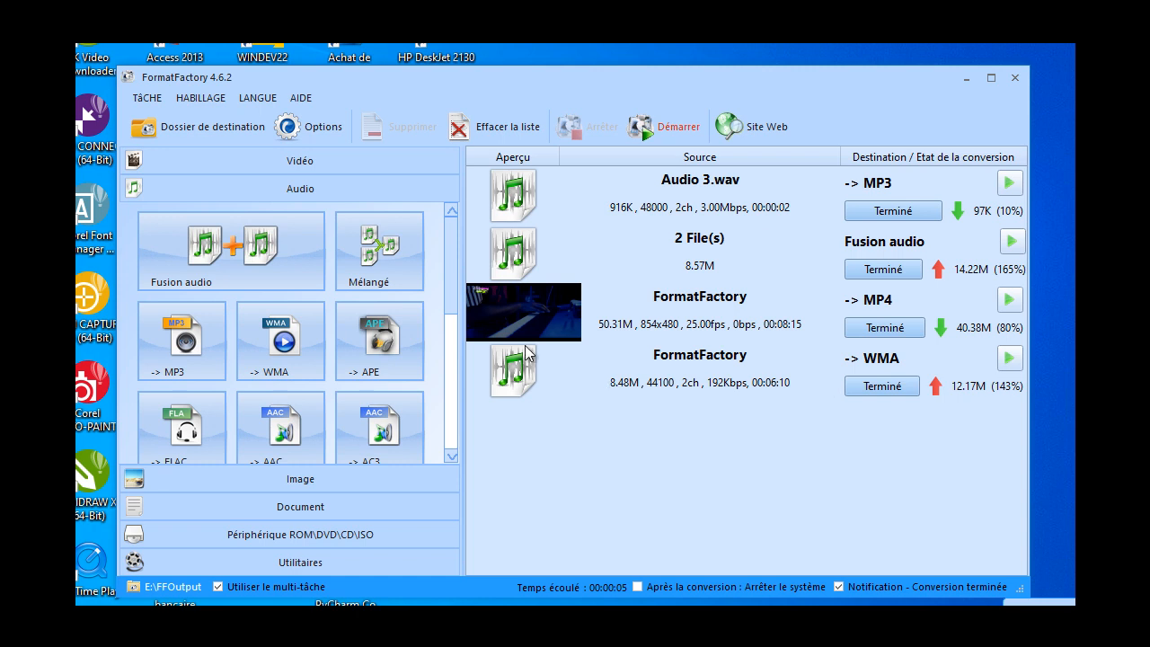
Inspect the output files in the E:\FFOutput destination folder and its parent drive, and close the file window.
click(216, 119)
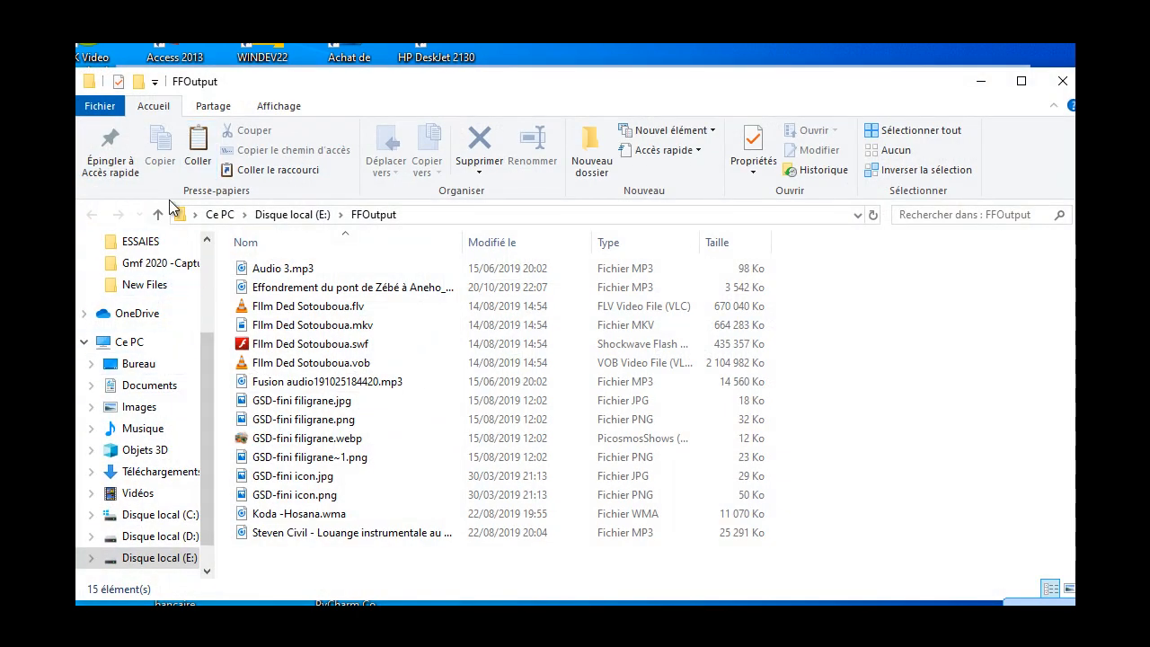
click(157, 213)
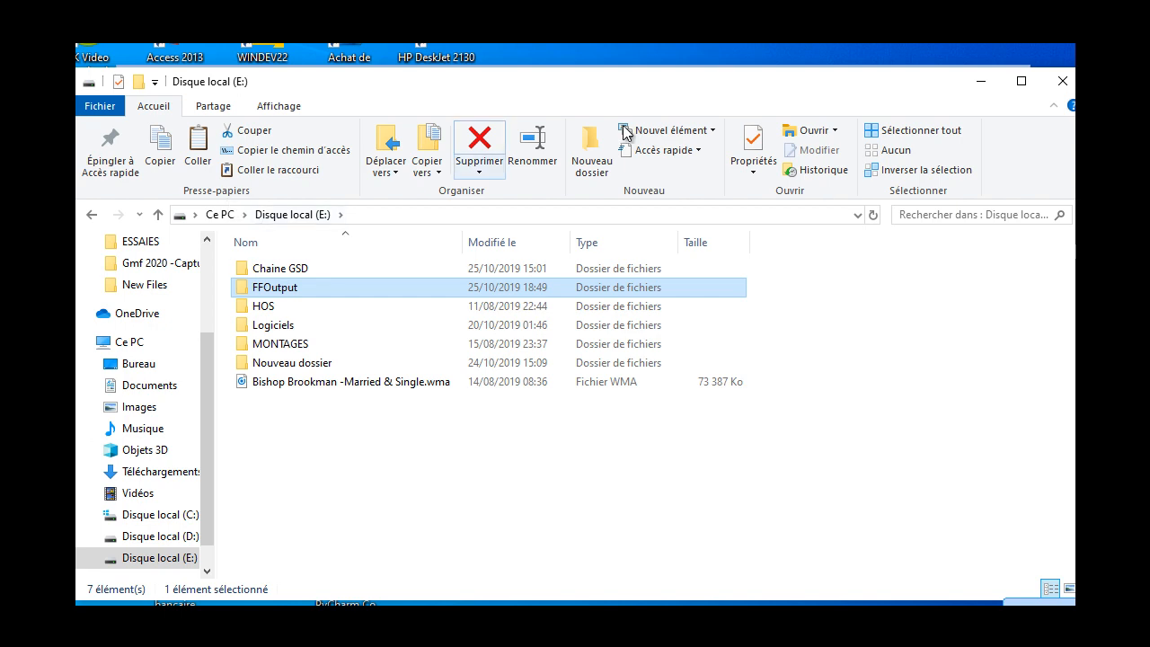
click(1060, 83)
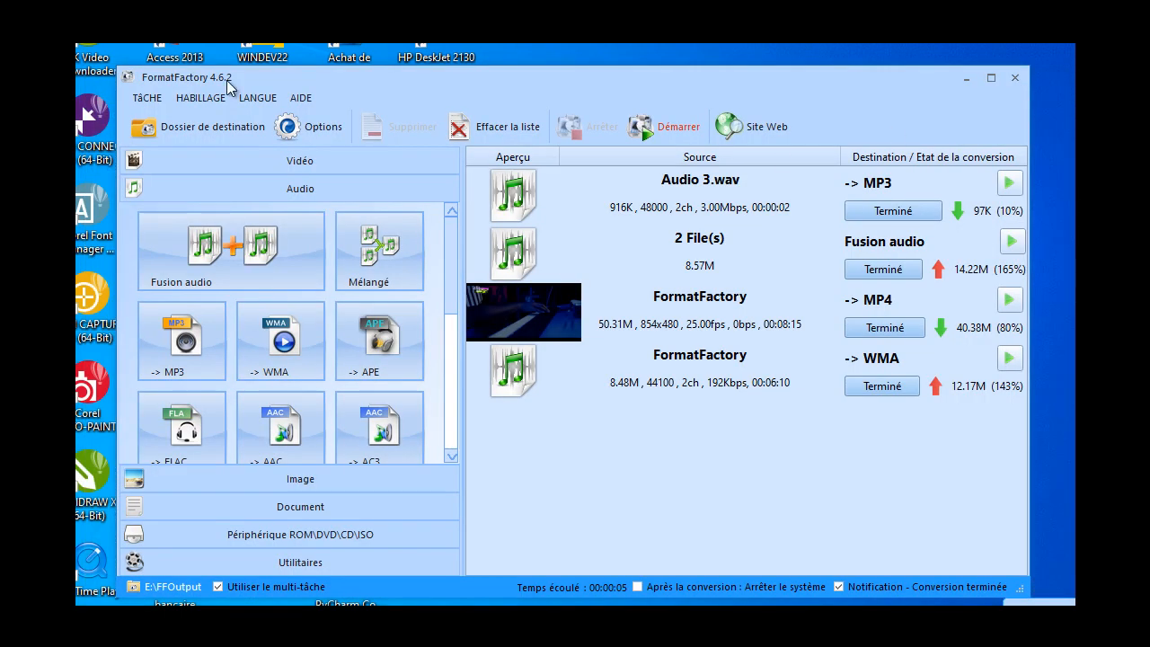